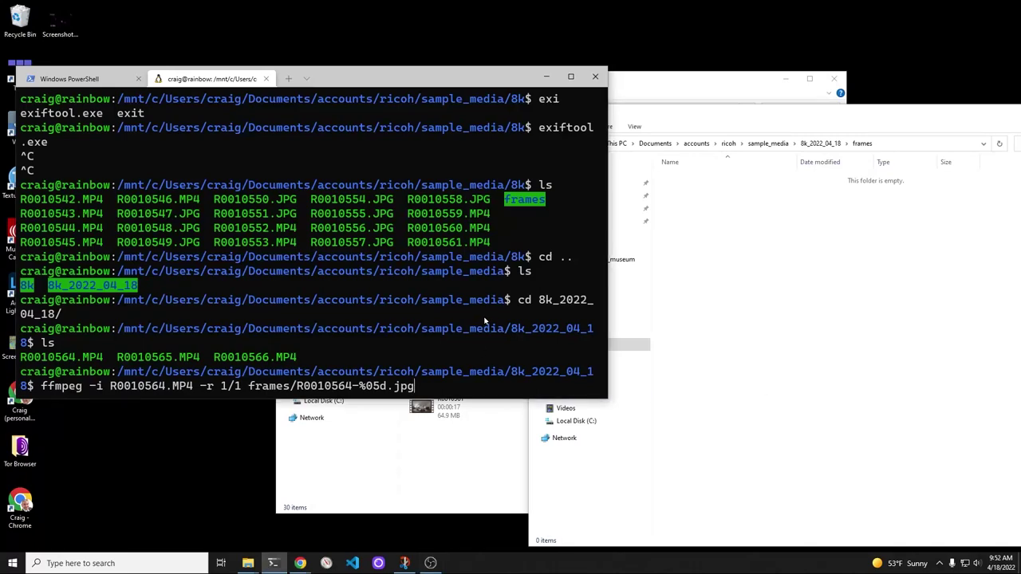
Step: Run the frame extraction and show the 35 extracted frames as large icons in Explorer
key(Return)
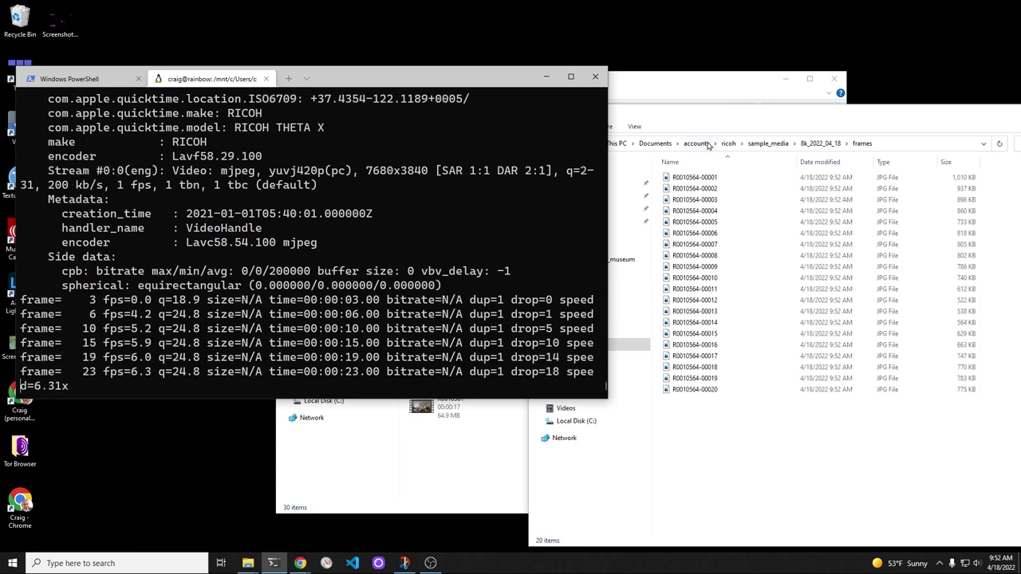
click(741, 453)
click(634, 127)
click(740, 150)
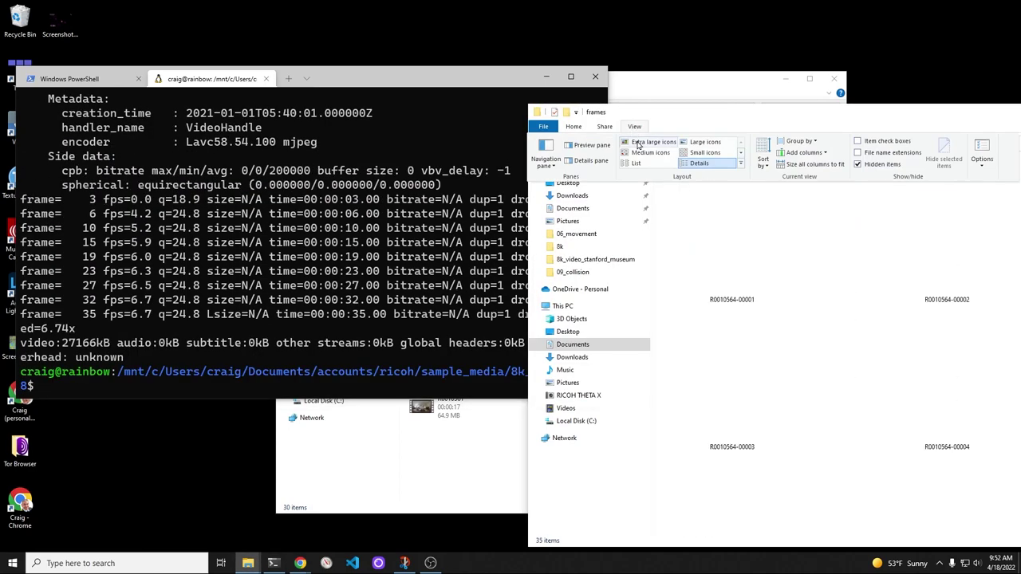
drag(846, 119, 721, 43)
scroll(723, 263, down, 5)
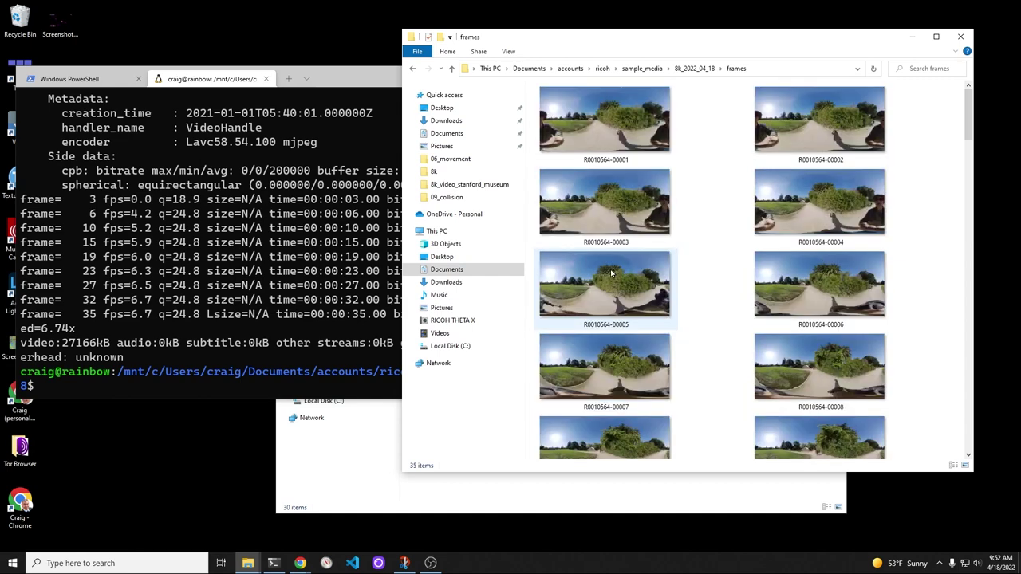
click(613, 204)
right_click(611, 202)
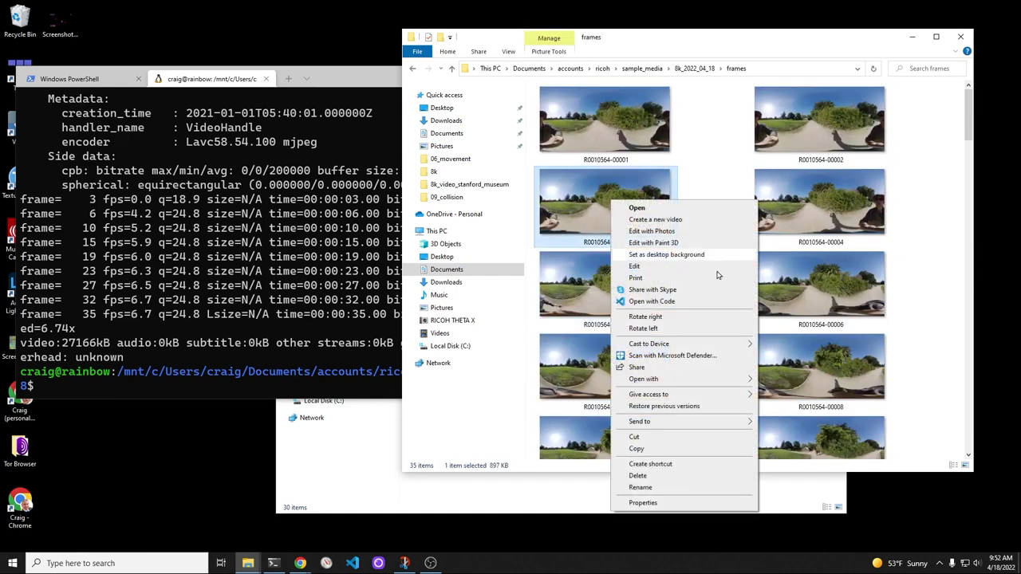
right_click(825, 261)
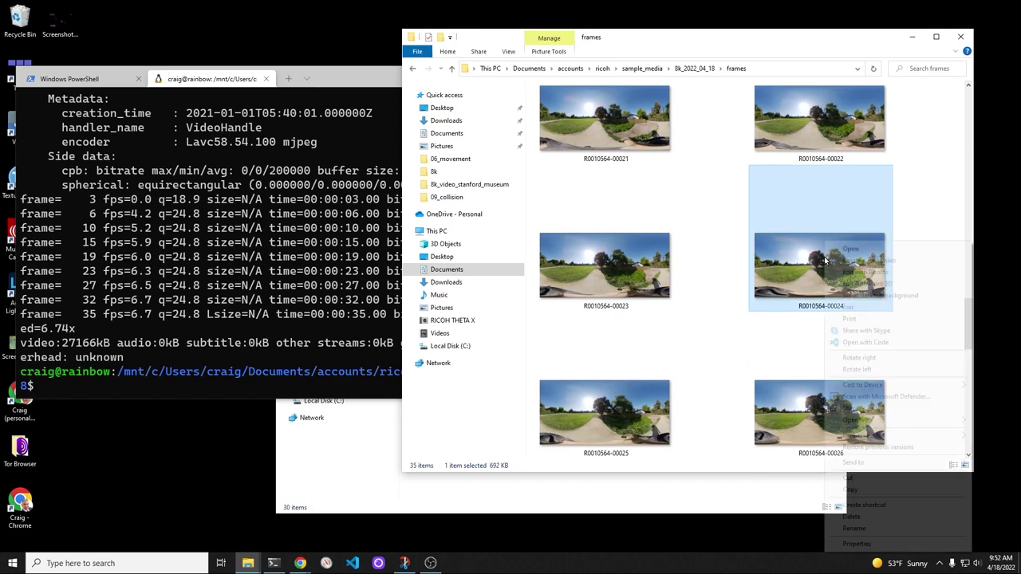
mouse_move(865, 424)
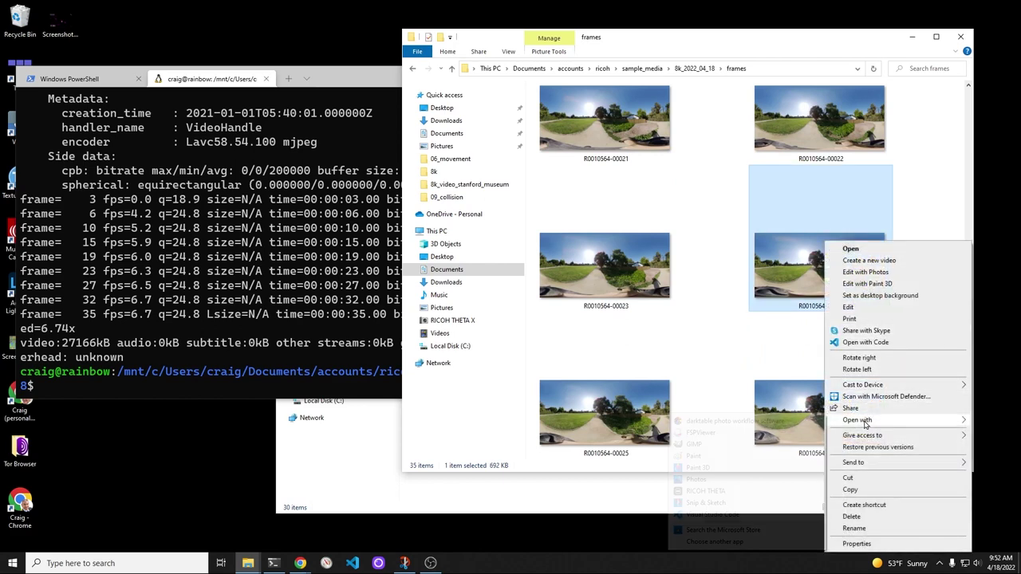
click(710, 492)
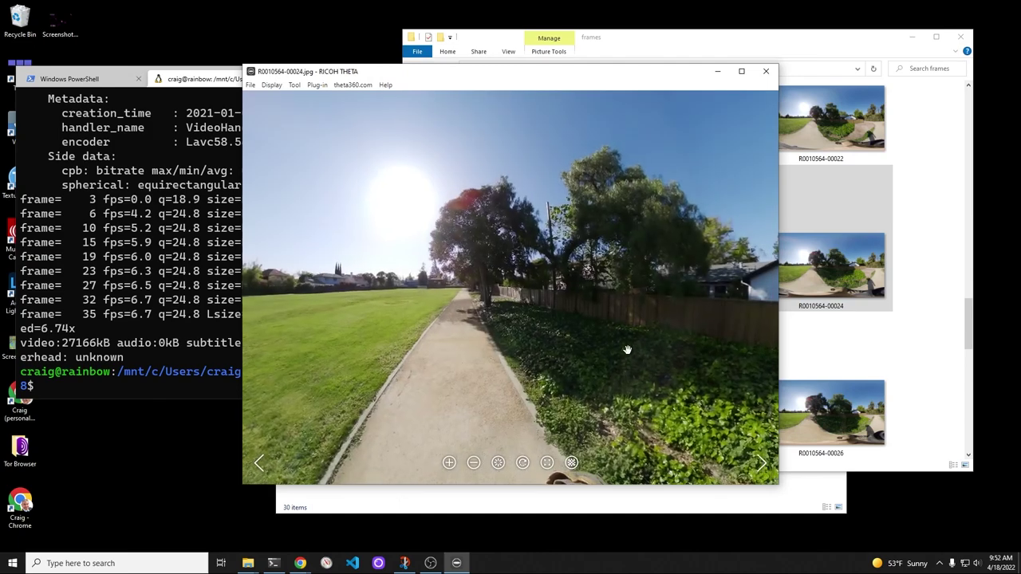
drag(643, 358, 448, 408)
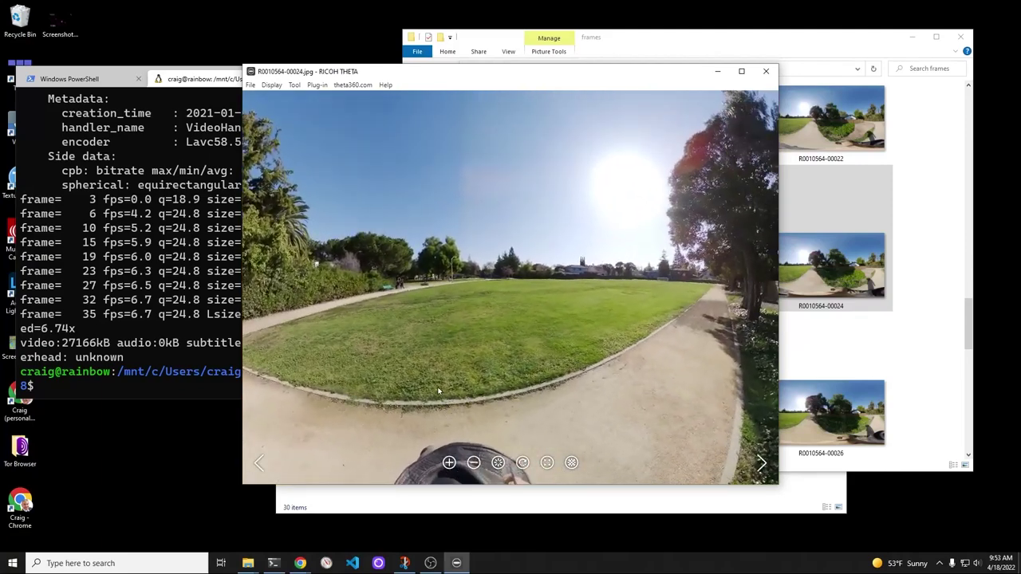
click(761, 465)
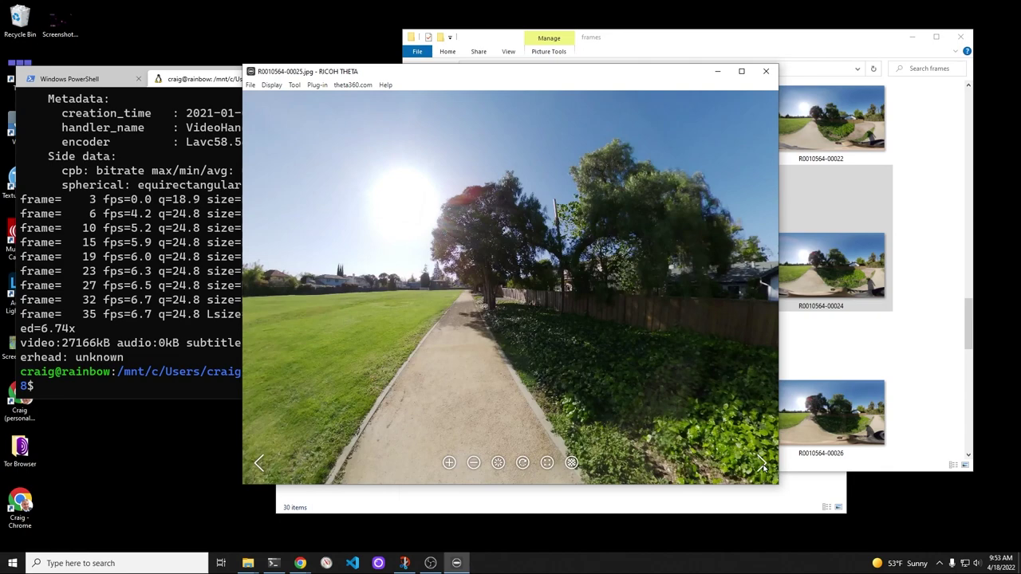
drag(674, 420, 441, 387)
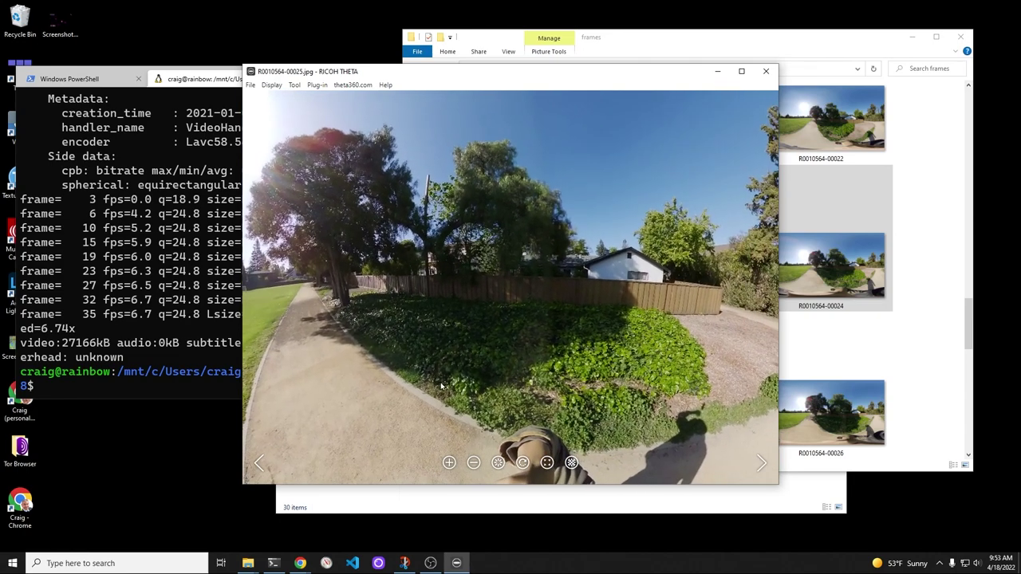
click(762, 464)
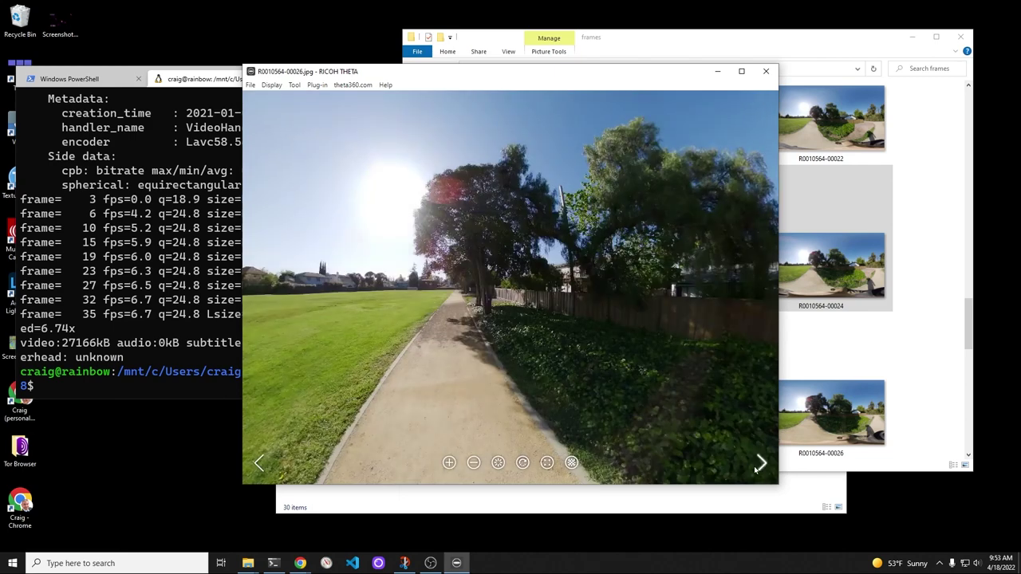
drag(756, 468, 436, 386)
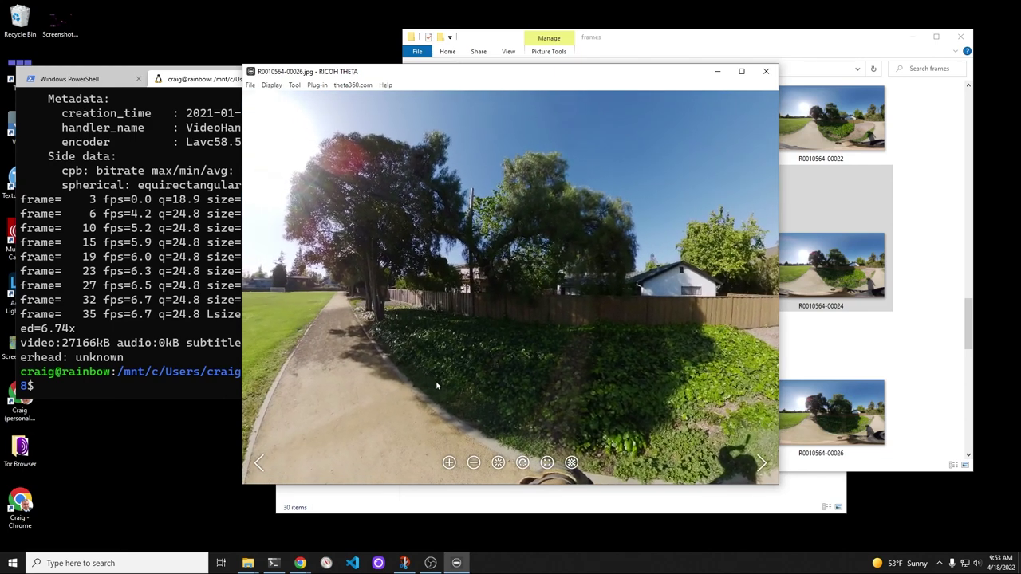
click(765, 469)
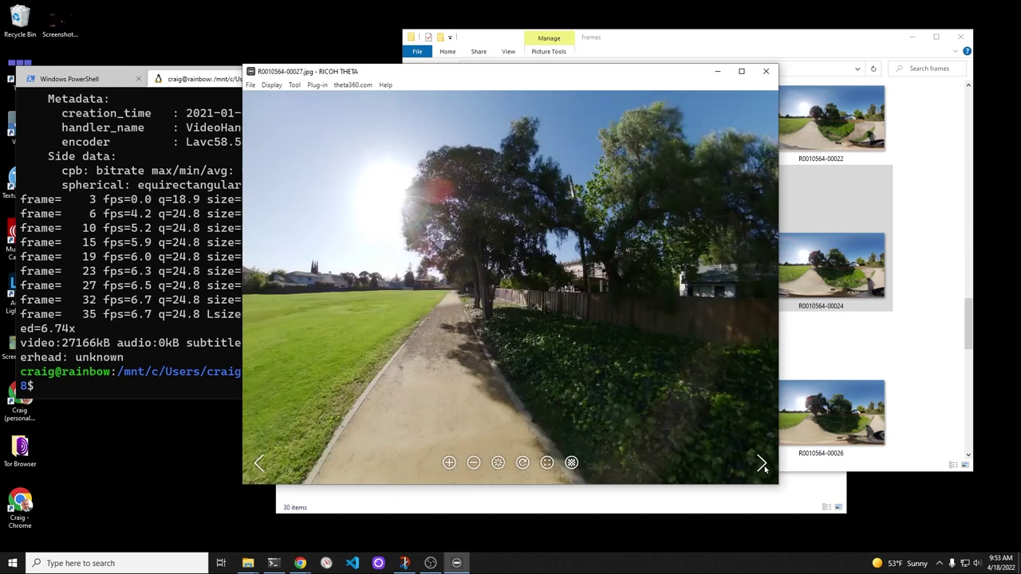
click(765, 470)
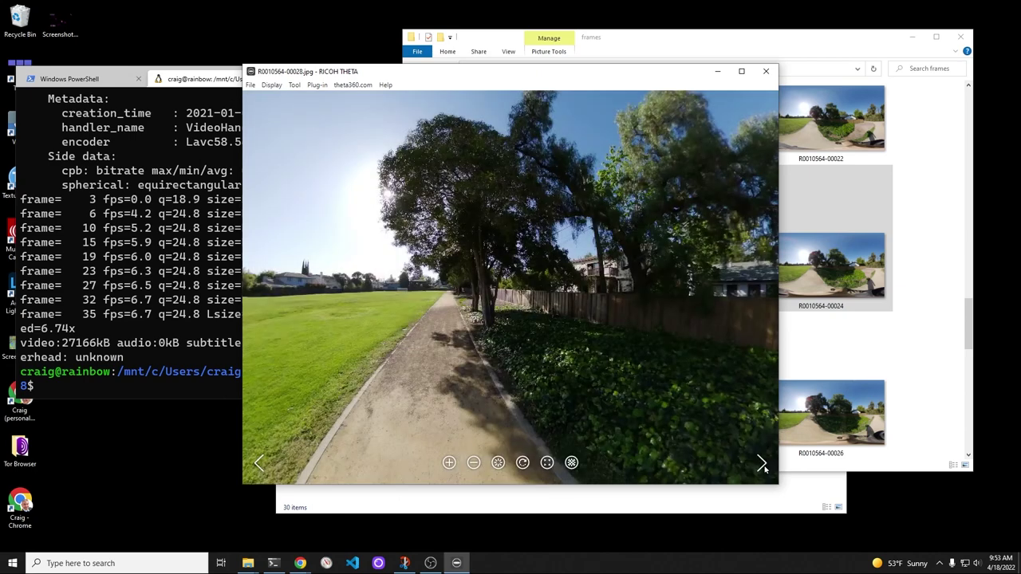
click(765, 470)
click(764, 470)
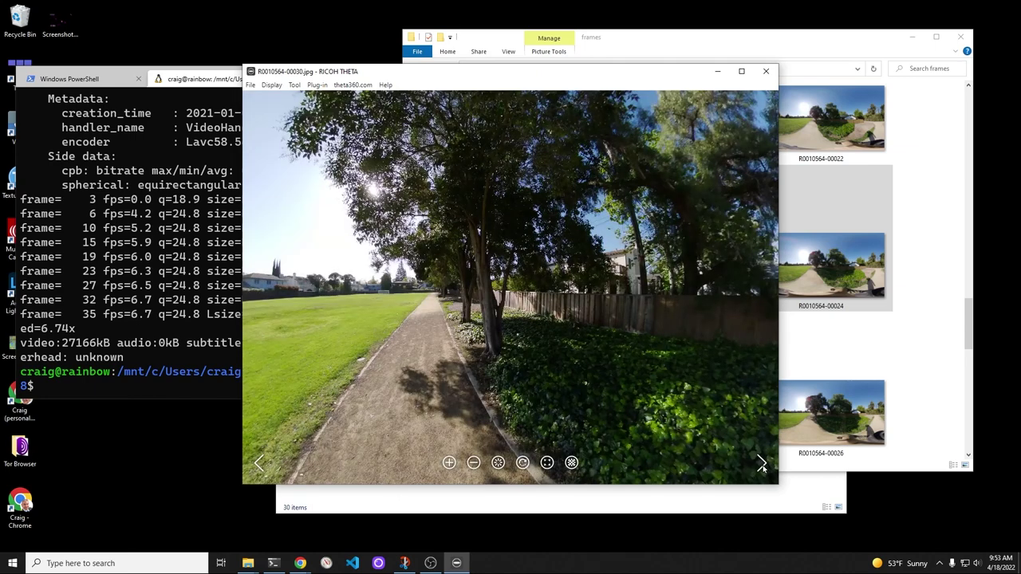
click(762, 467)
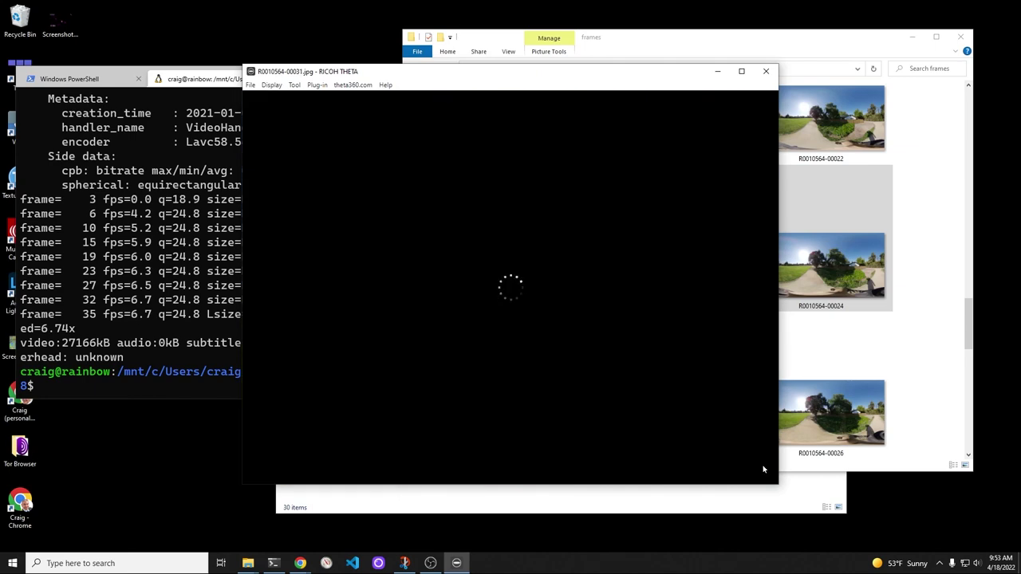
click(764, 469)
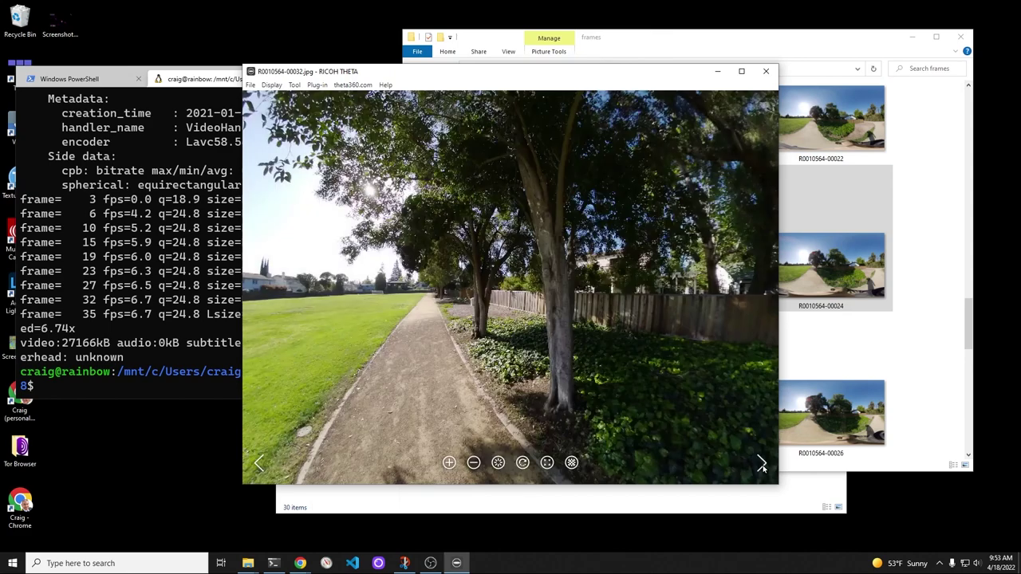
click(762, 467)
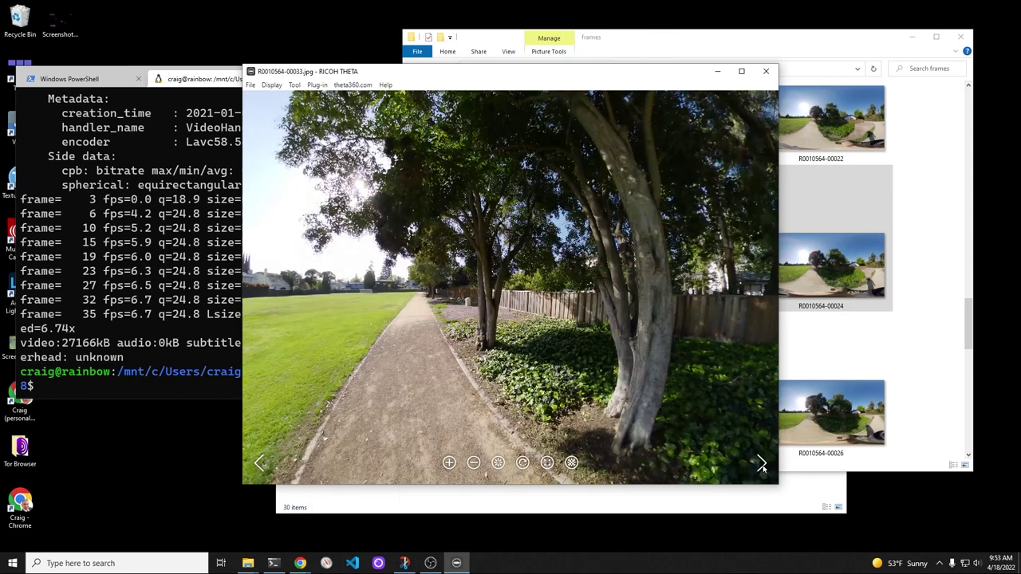
click(762, 467)
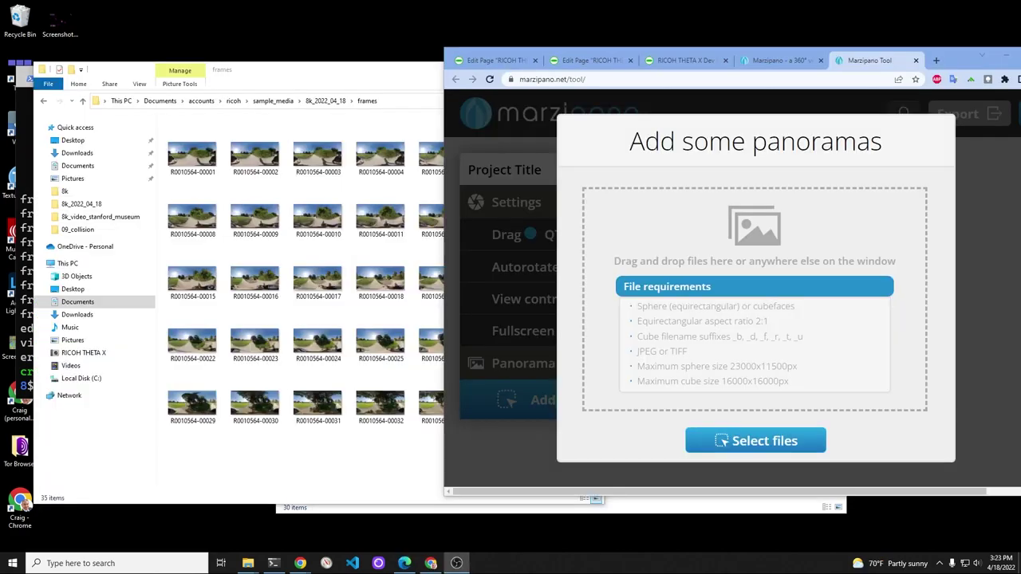
click(383, 94)
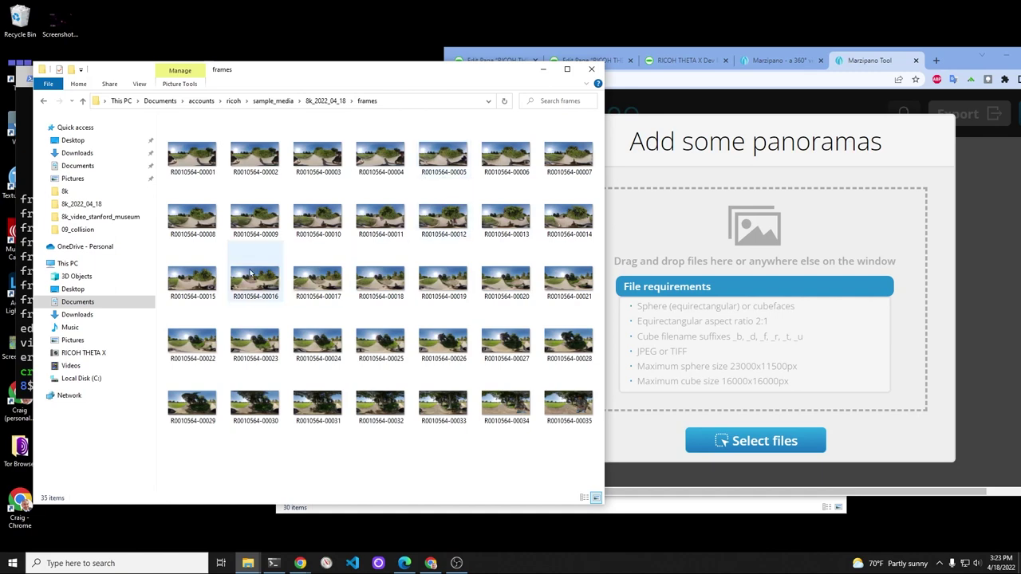
click(186, 221)
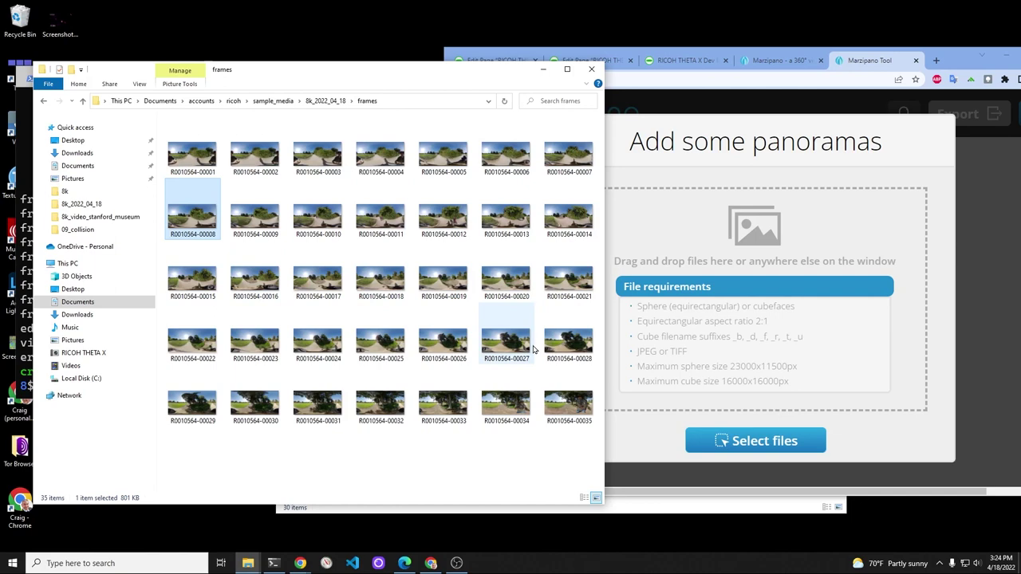
shift+click(585, 343)
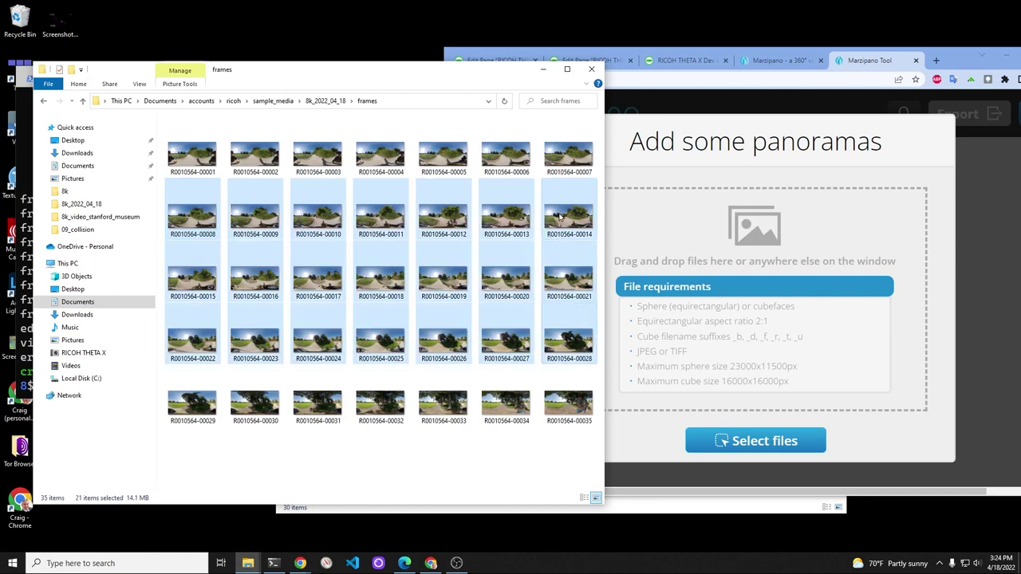
drag(560, 215, 798, 299)
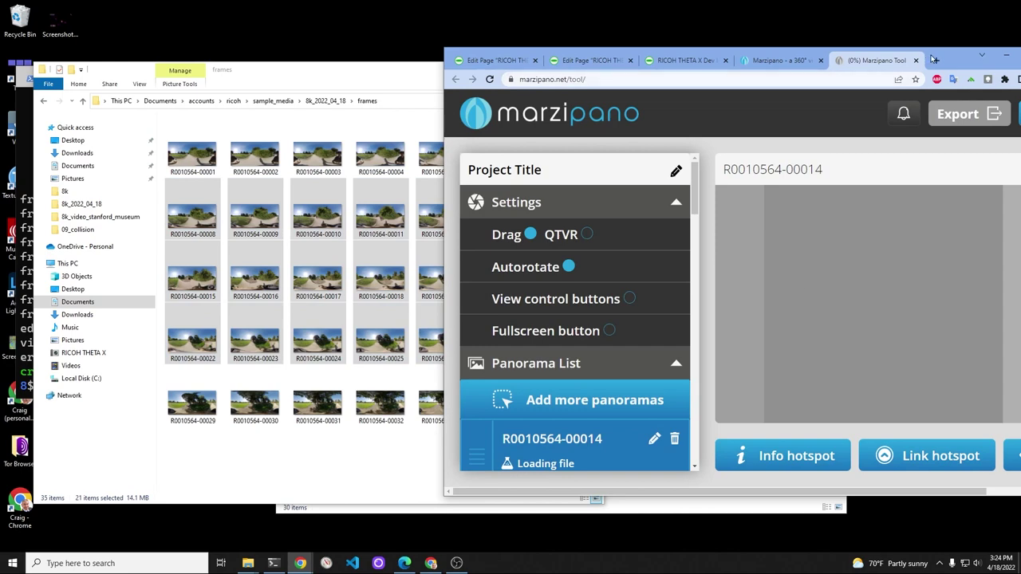
drag(950, 63, 710, 96)
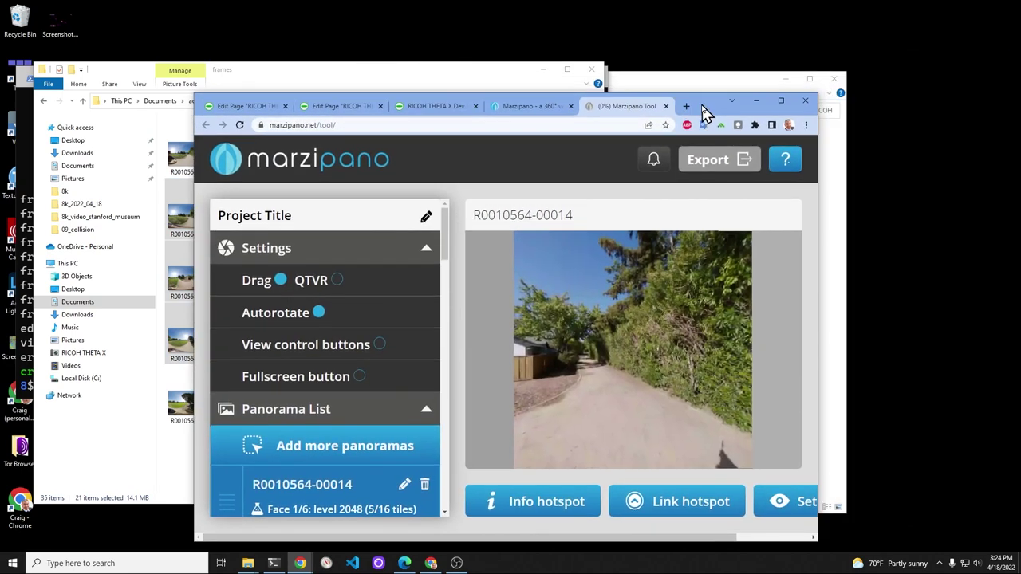
Step: Maximize Chrome and export the tour as project-title.zip, confirming the download
double_click(710, 96)
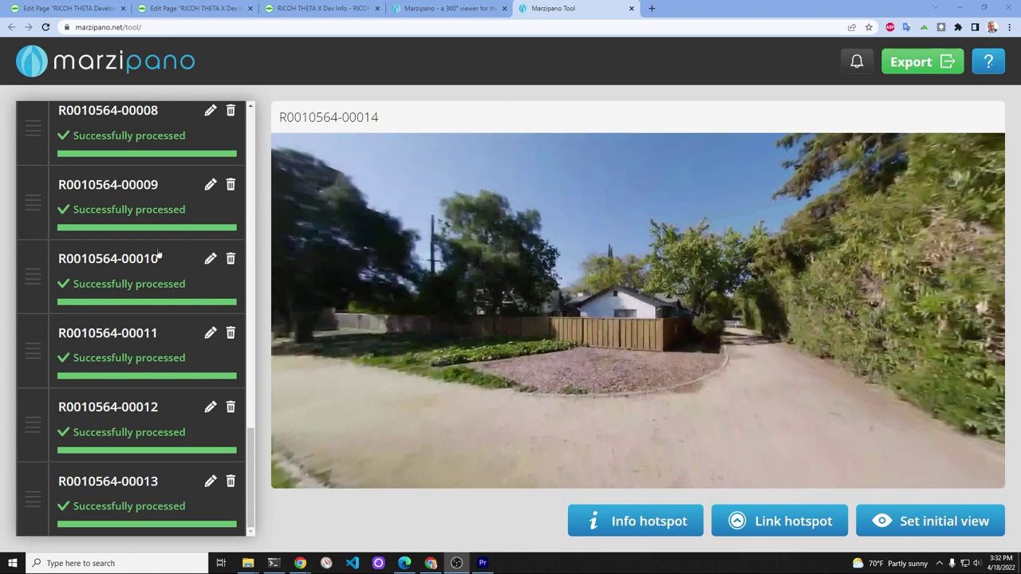
scroll(159, 253, up, 5)
scroll(158, 253, up, 10)
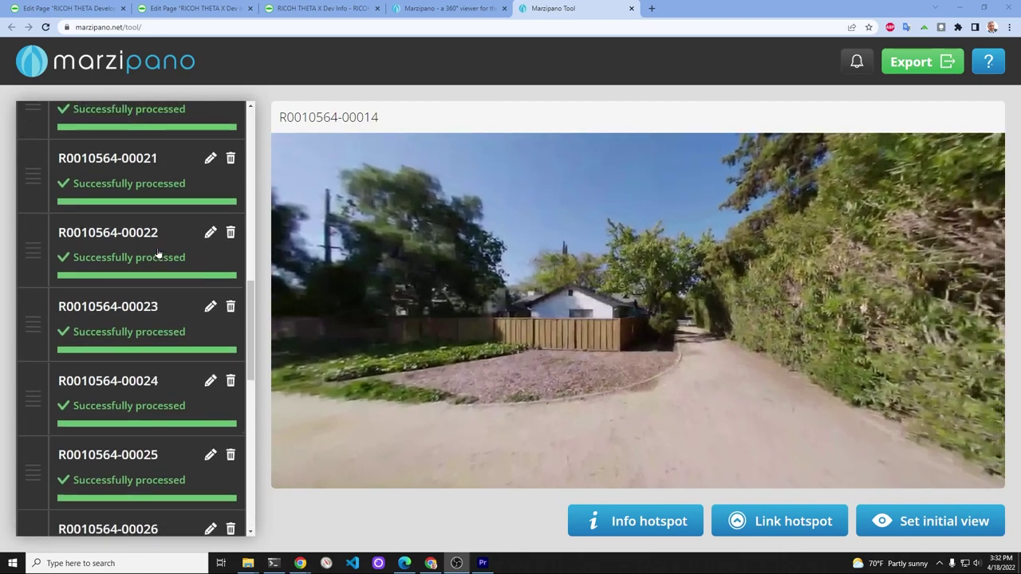
scroll(159, 254, up, 3)
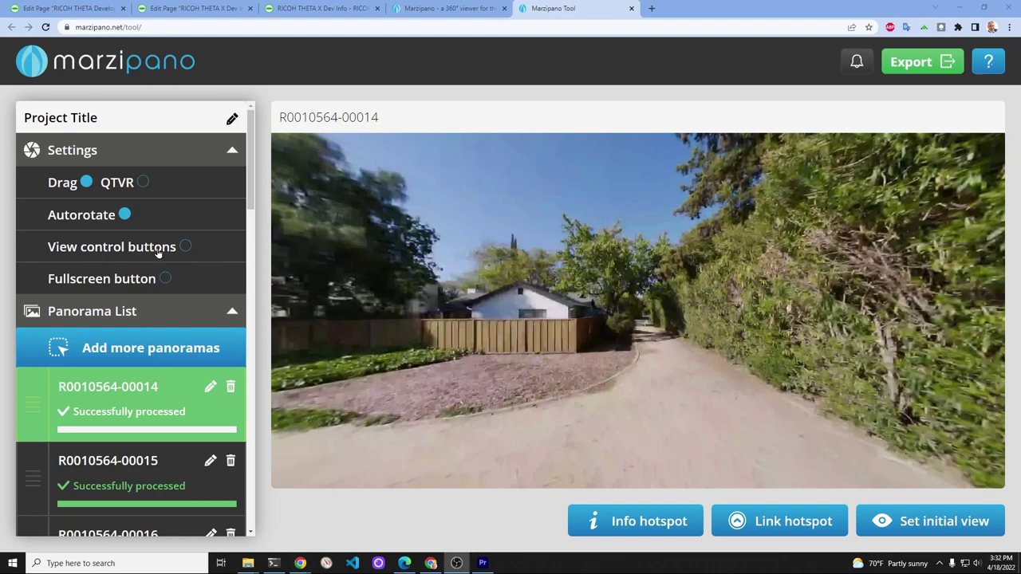
scroll(159, 253, down, 18)
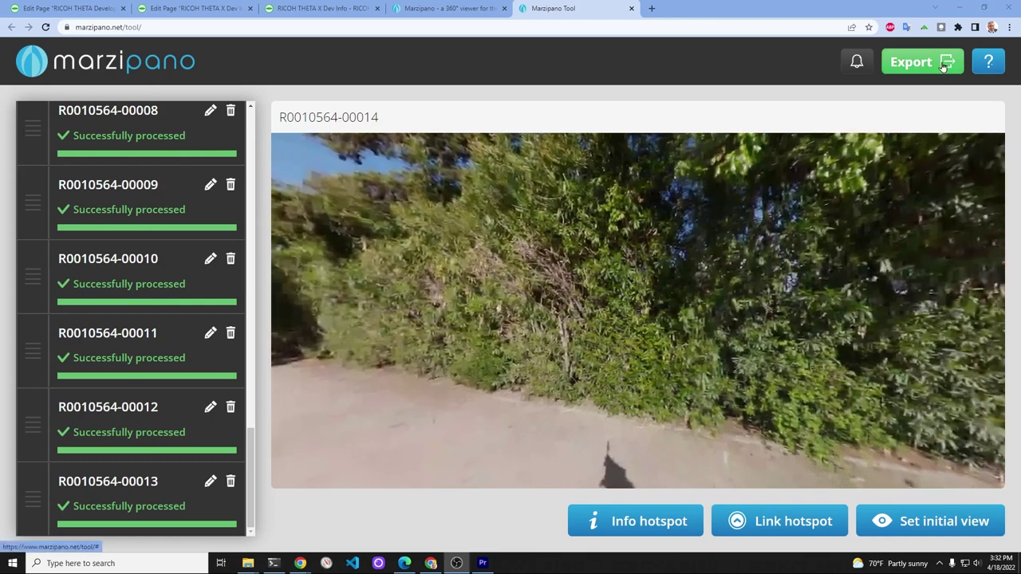
click(944, 68)
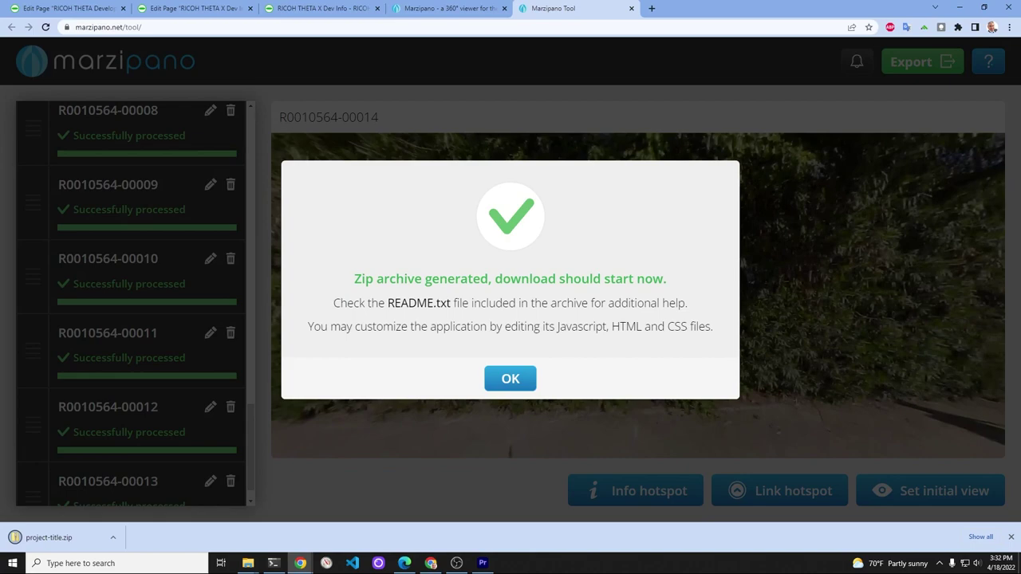
click(524, 379)
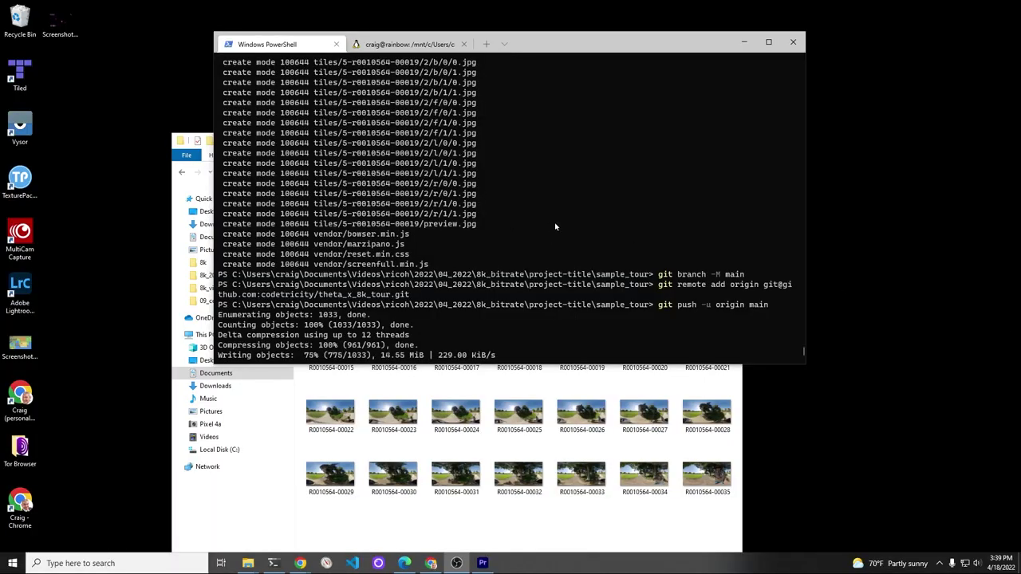
Step: Review the git output and follow git push -u origin main until all 1033 objects are written
scroll(557, 228, up, 8)
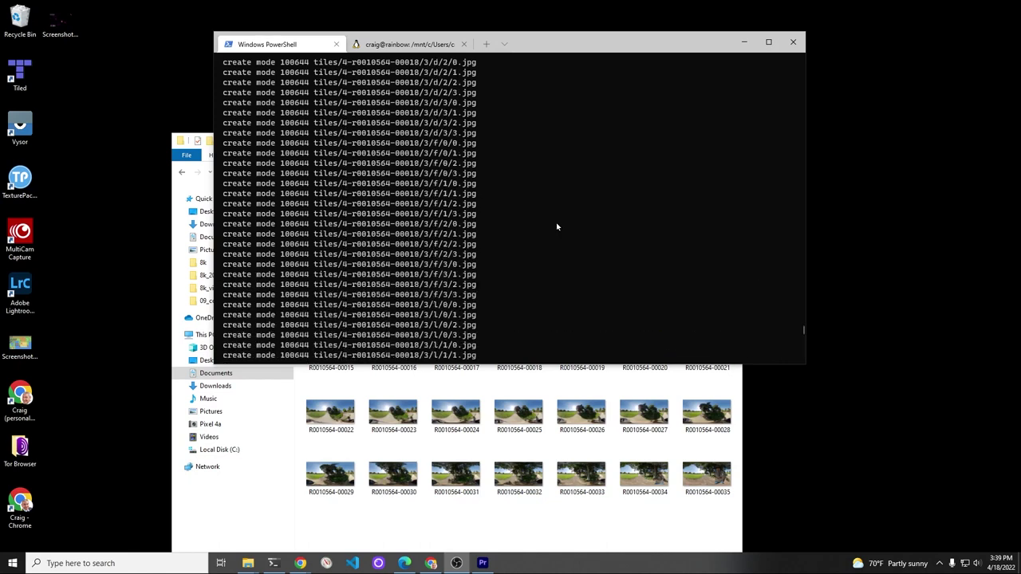
scroll(557, 227, up, 10)
scroll(557, 228, up, 10)
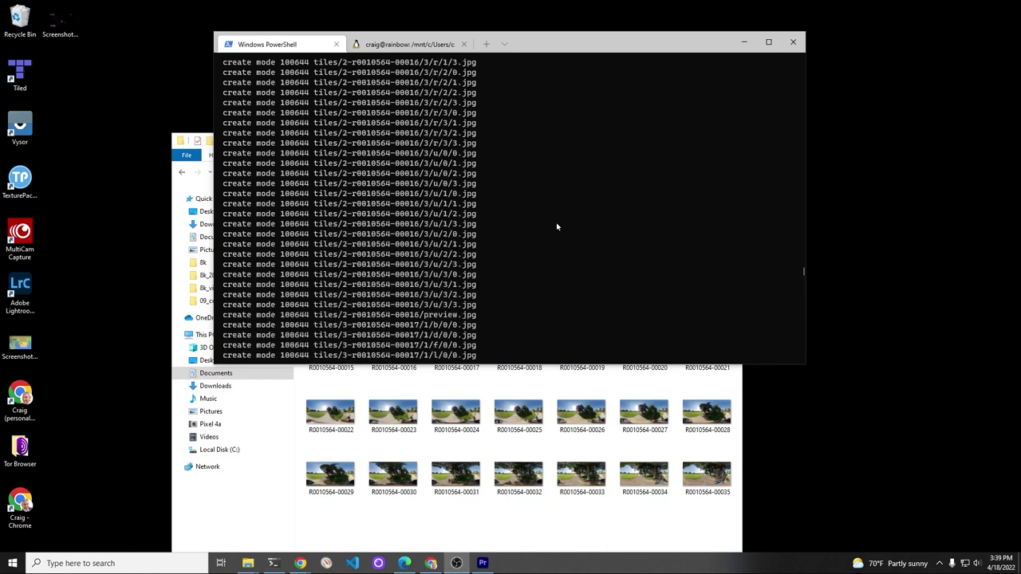
scroll(556, 227, down, 4)
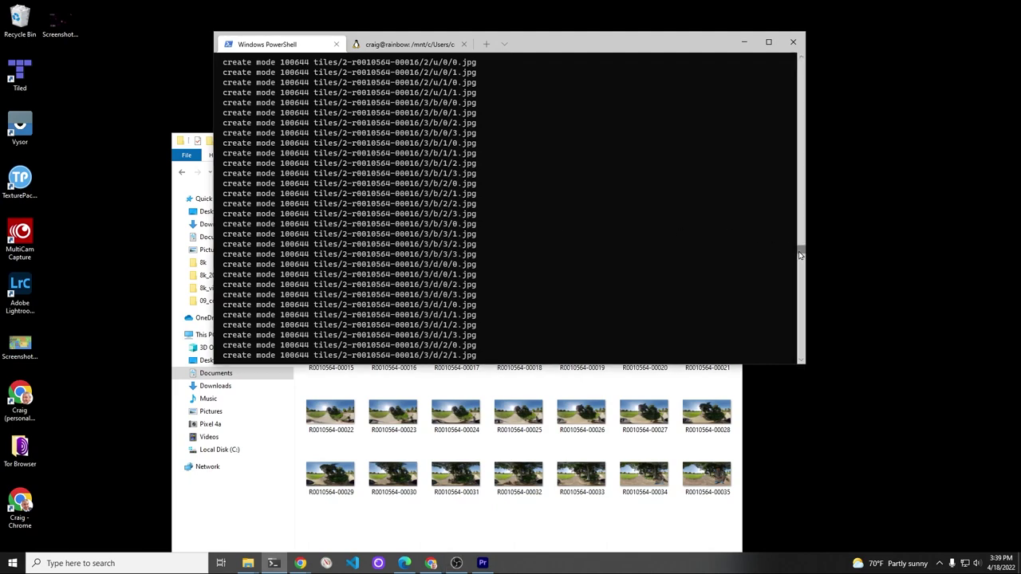
drag(800, 309, 782, 389)
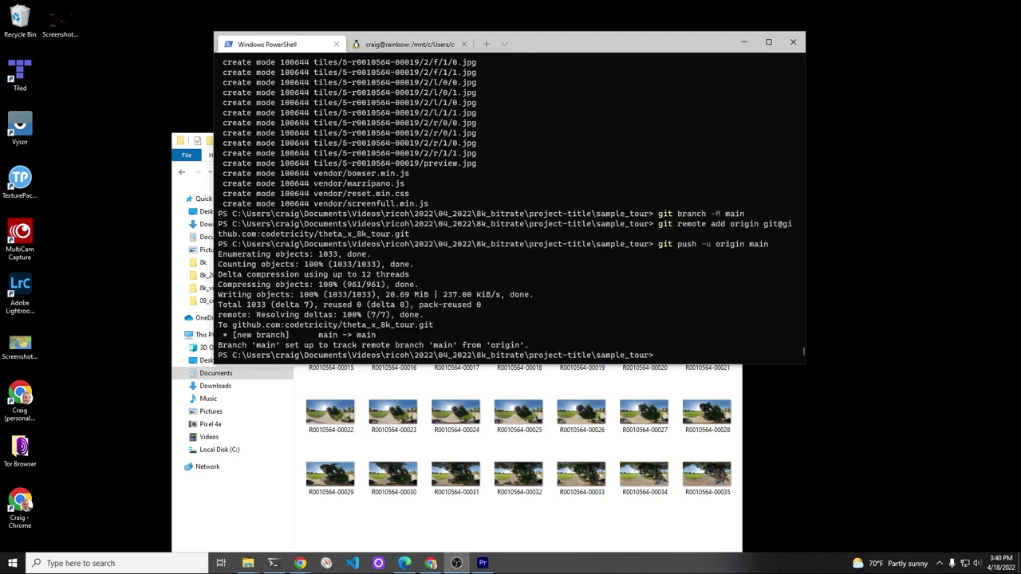
Step: Maximize the GitHub browser window and open the theta_x_8k_tour repository
click(431, 564)
drag(934, 87, 602, 90)
double_click(598, 83)
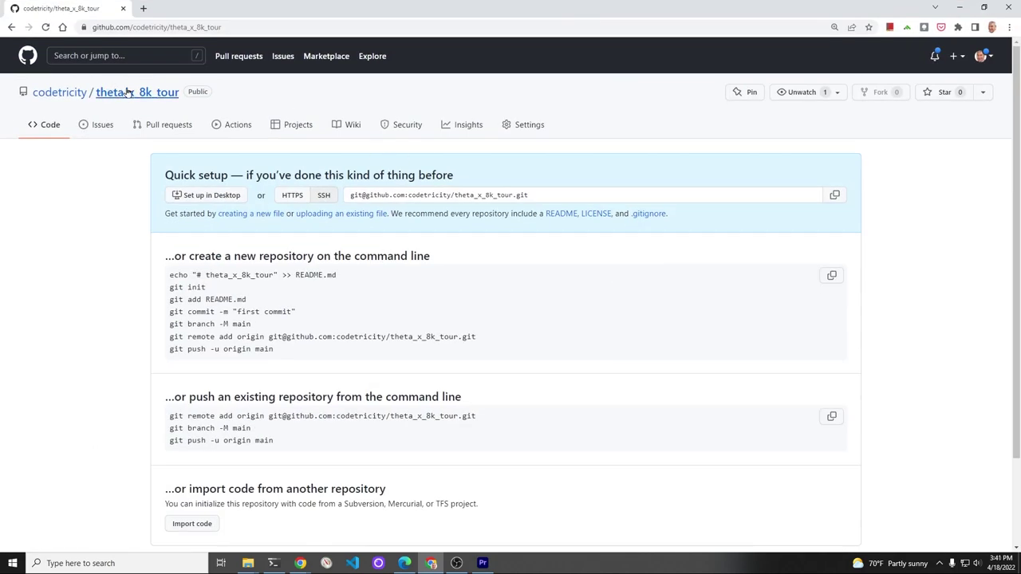
click(127, 93)
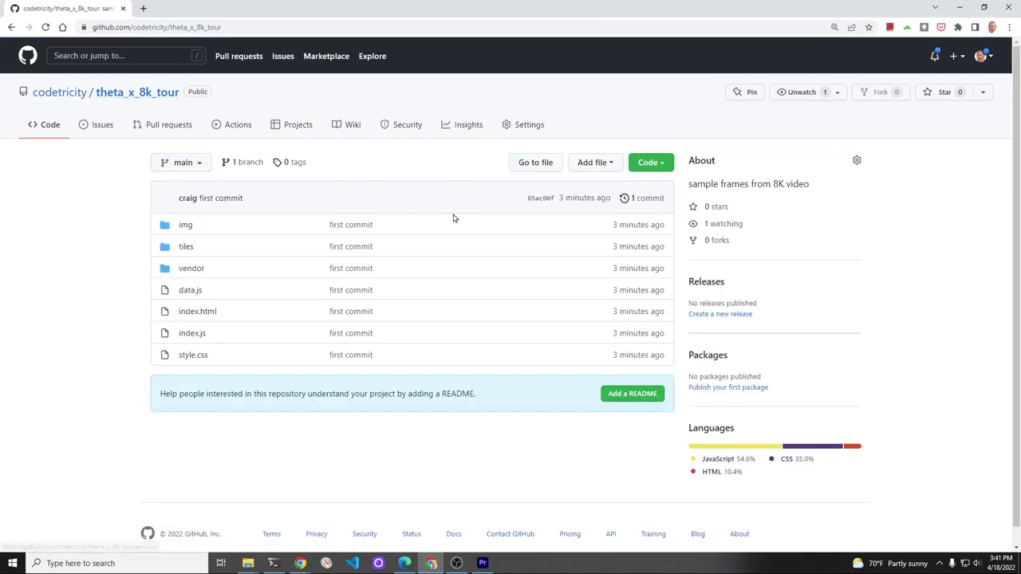
Step: Set GitHub Pages to publish from the main branch / (root) and save
click(529, 126)
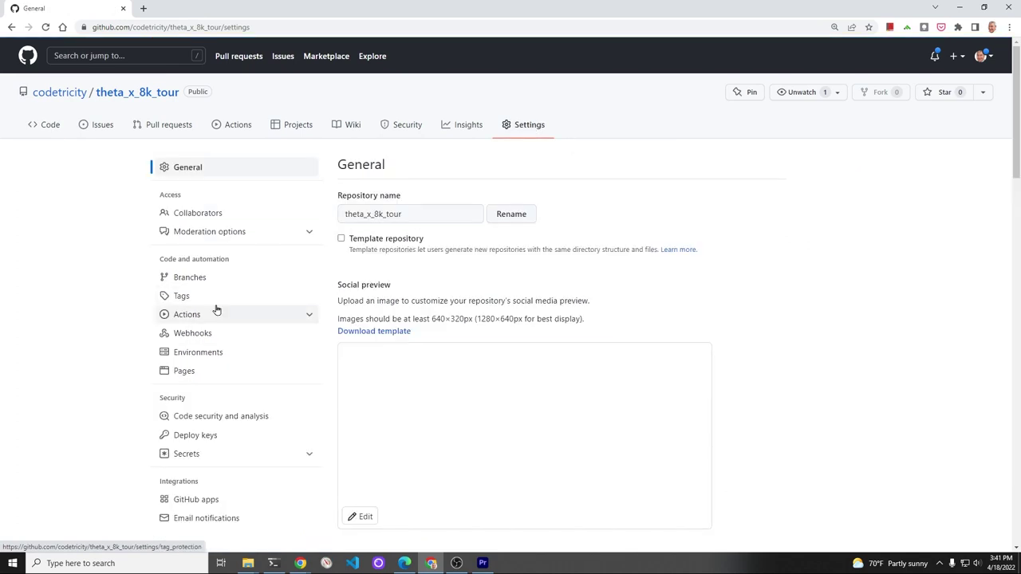
scroll(216, 313, down, 2)
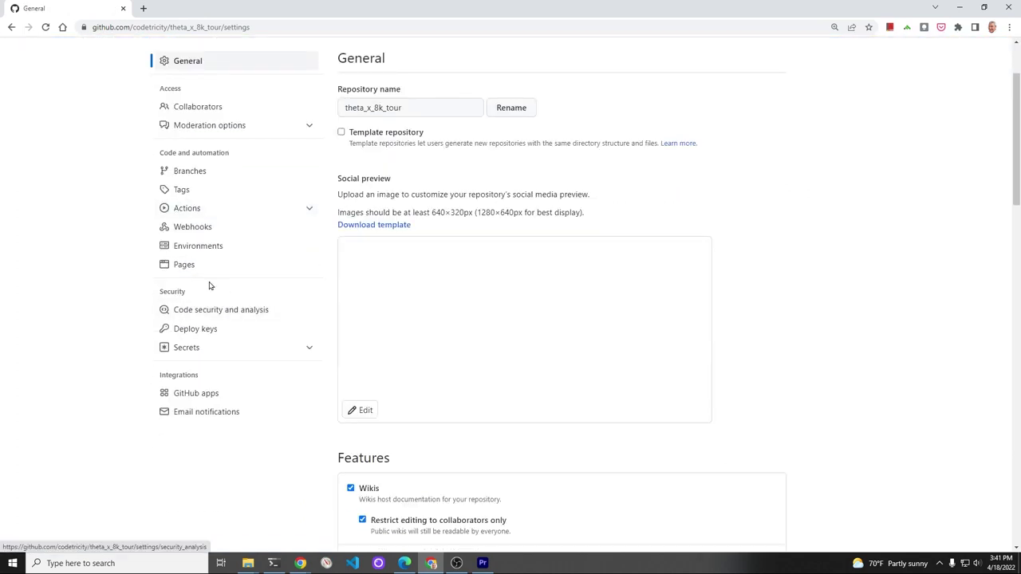
click(197, 268)
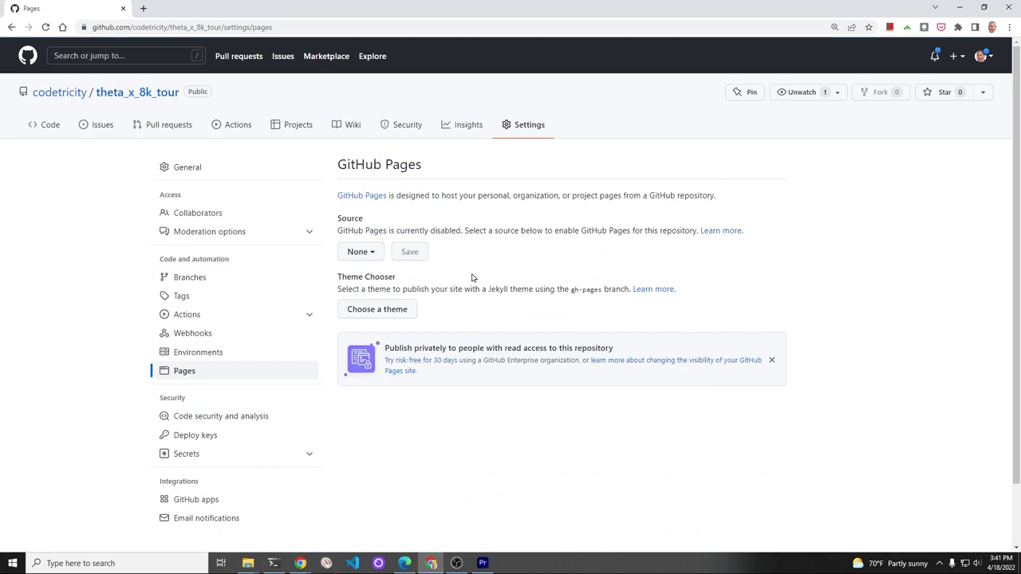
click(360, 252)
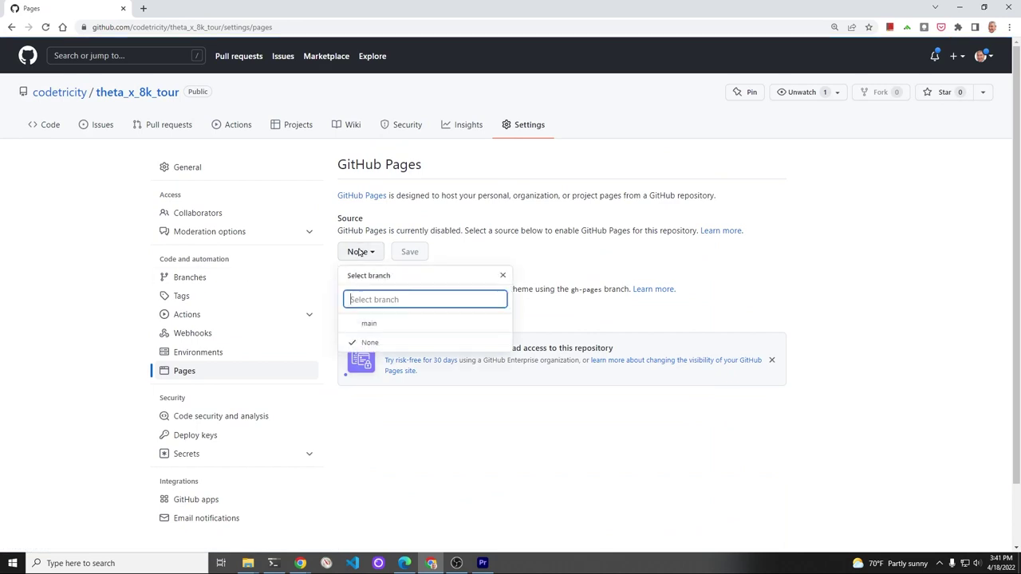
click(371, 325)
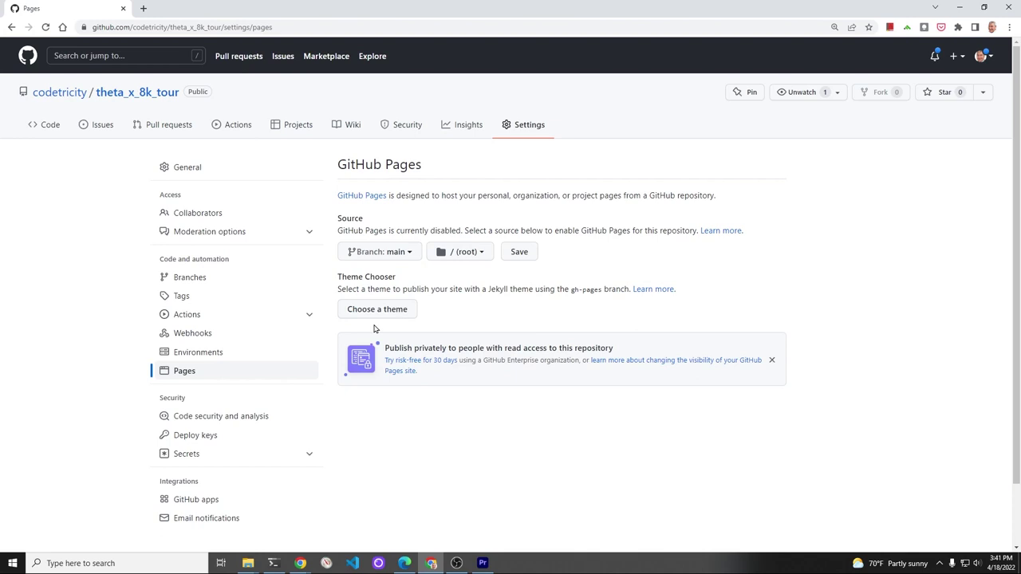
click(519, 252)
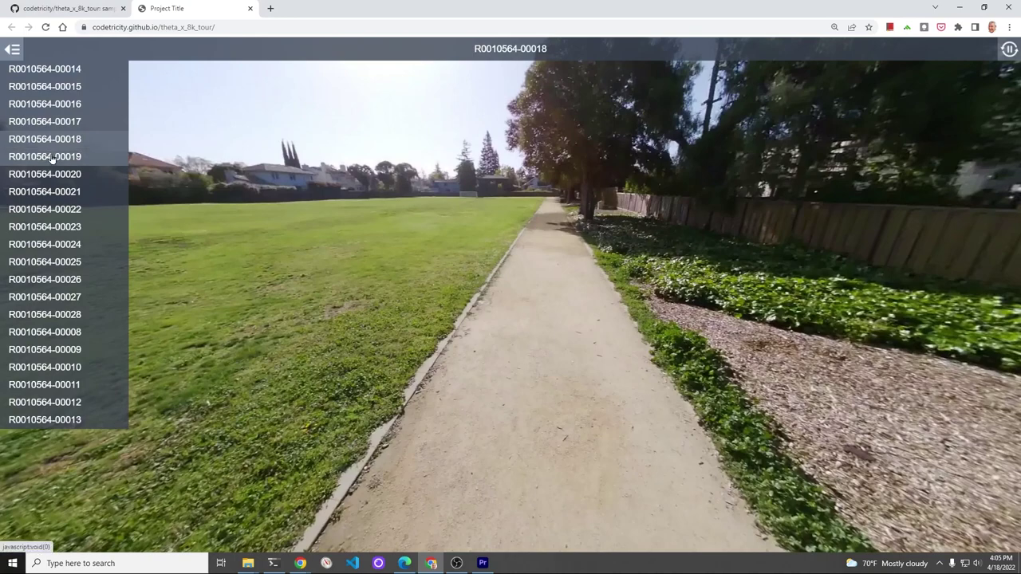
click(48, 157)
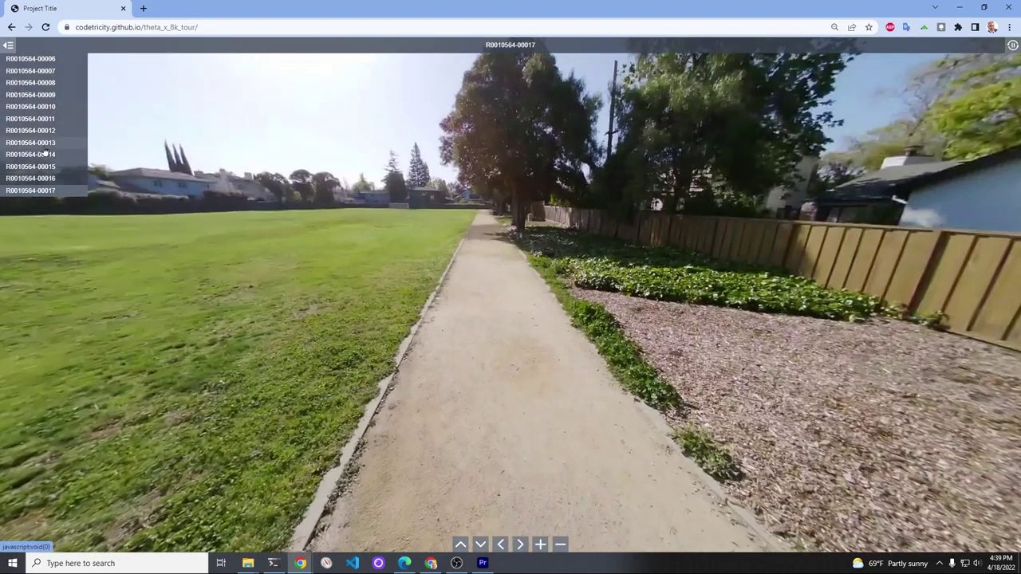
click(44, 146)
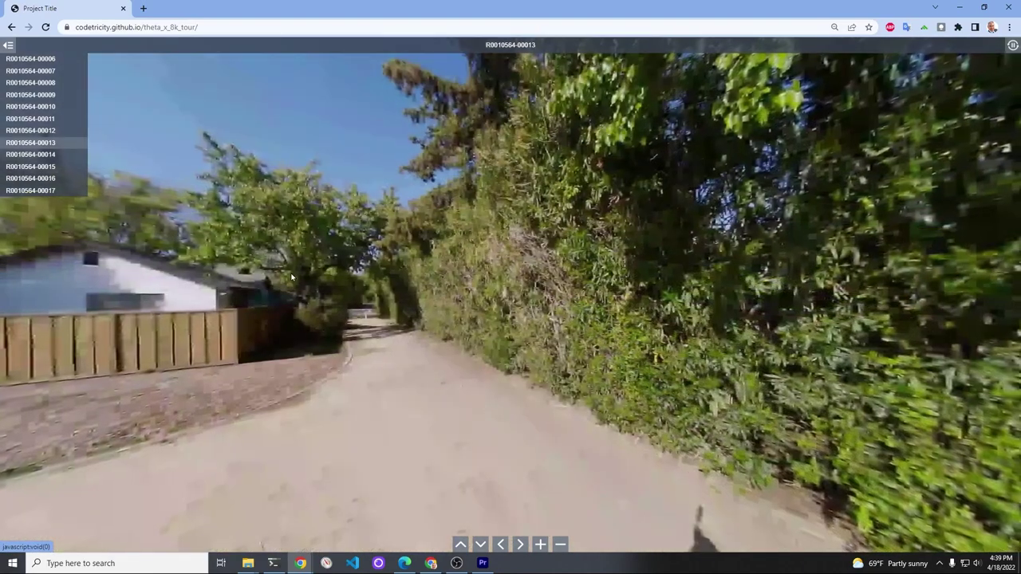
drag(292, 276, 885, 215)
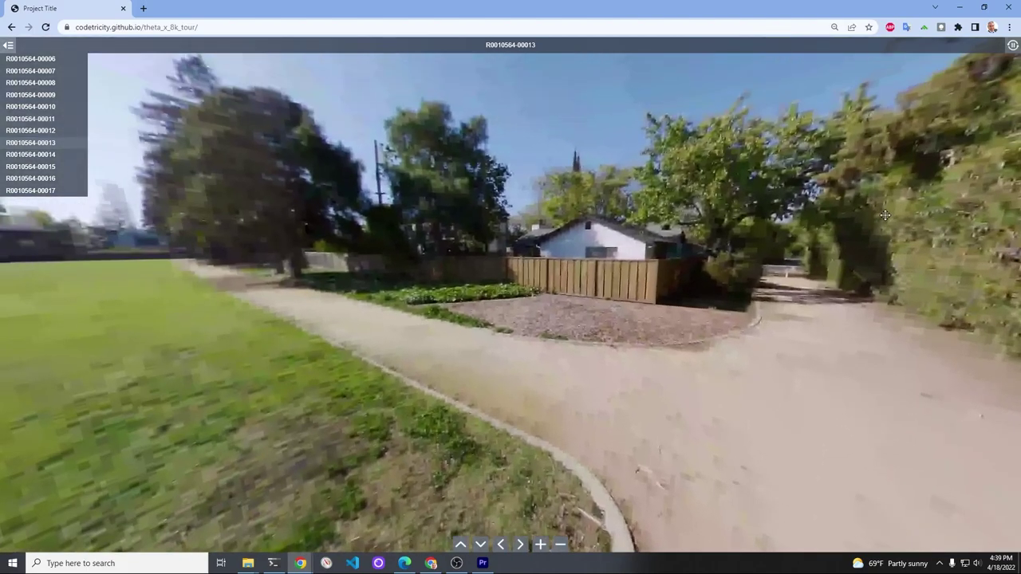
click(40, 153)
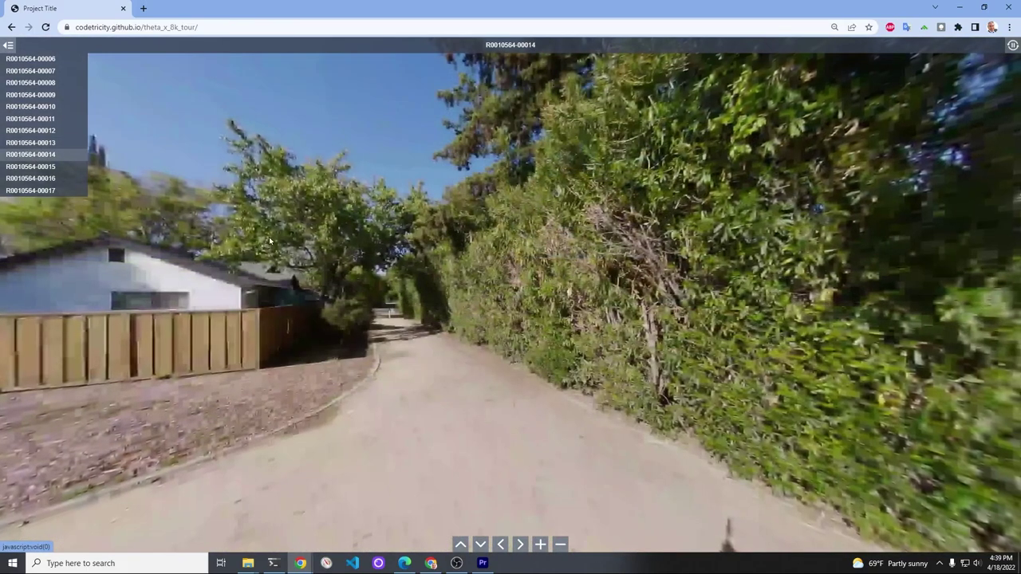
drag(269, 241, 552, 179)
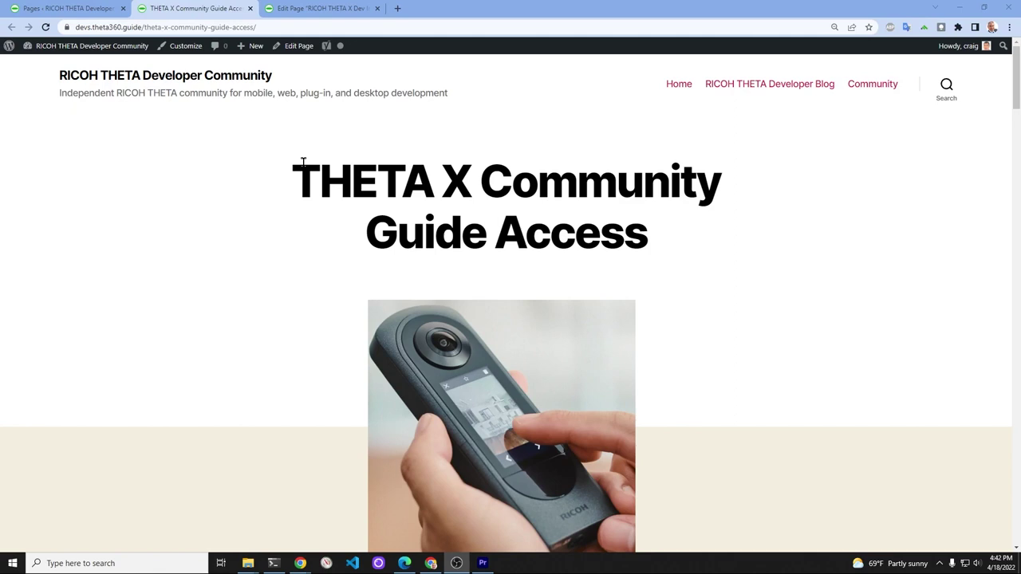
Step: Copy the community page's address from the address bar
click(263, 28)
right_click(264, 29)
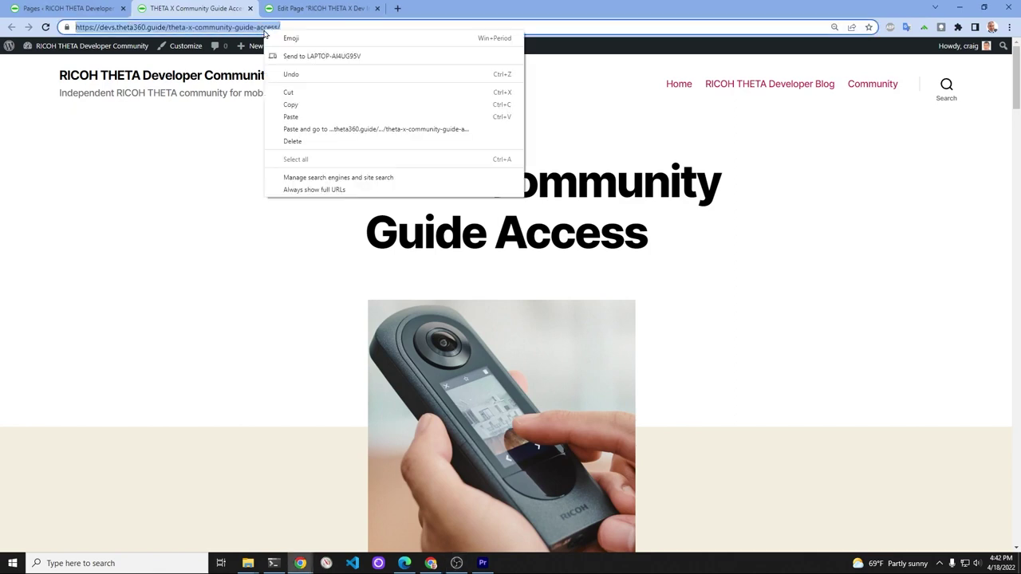
click(311, 105)
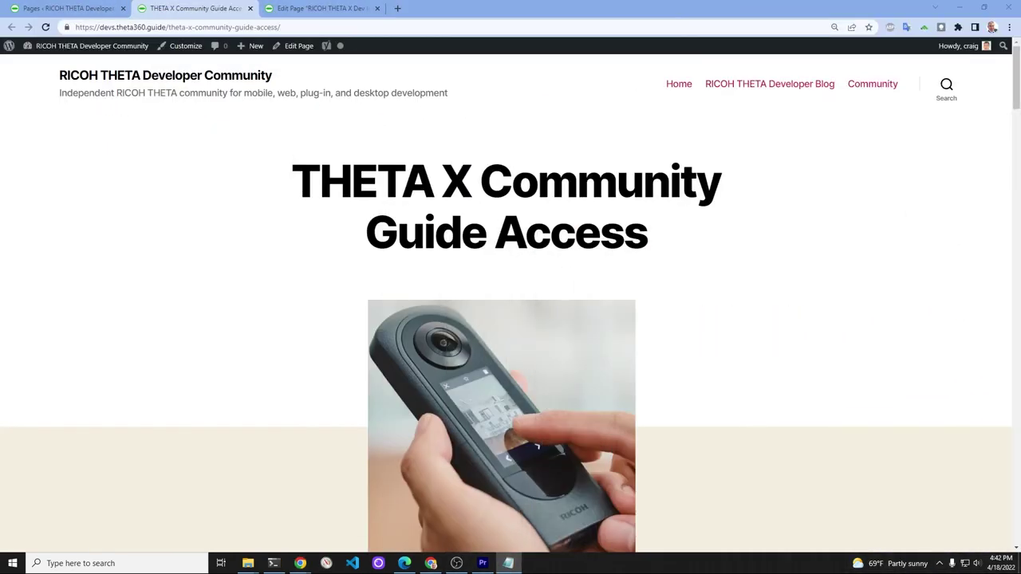
Step: Enter an e-mail address in the signup form and submit it with Get it! for immediate access
scroll(546, 182, down, 4)
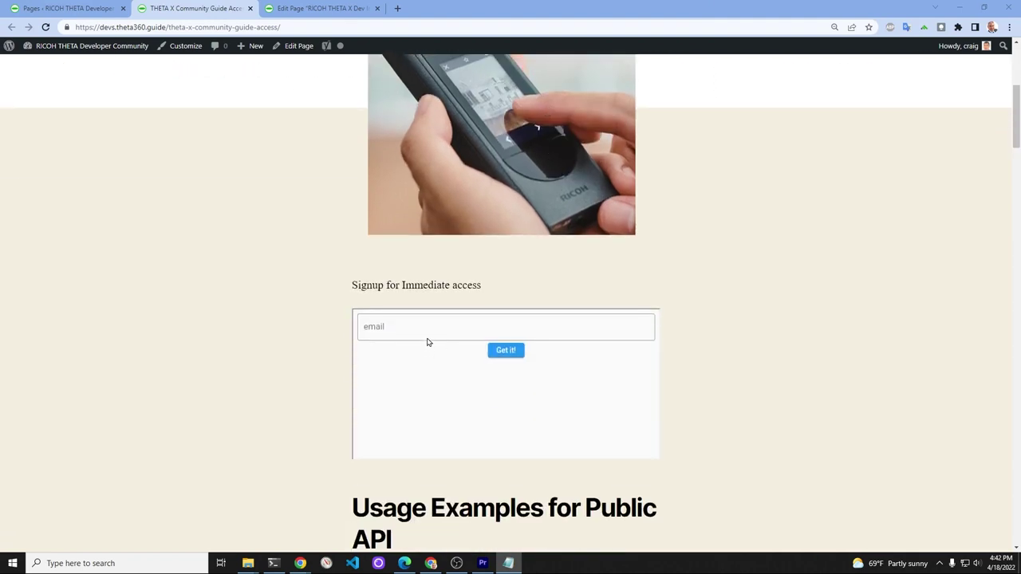
click(425, 324)
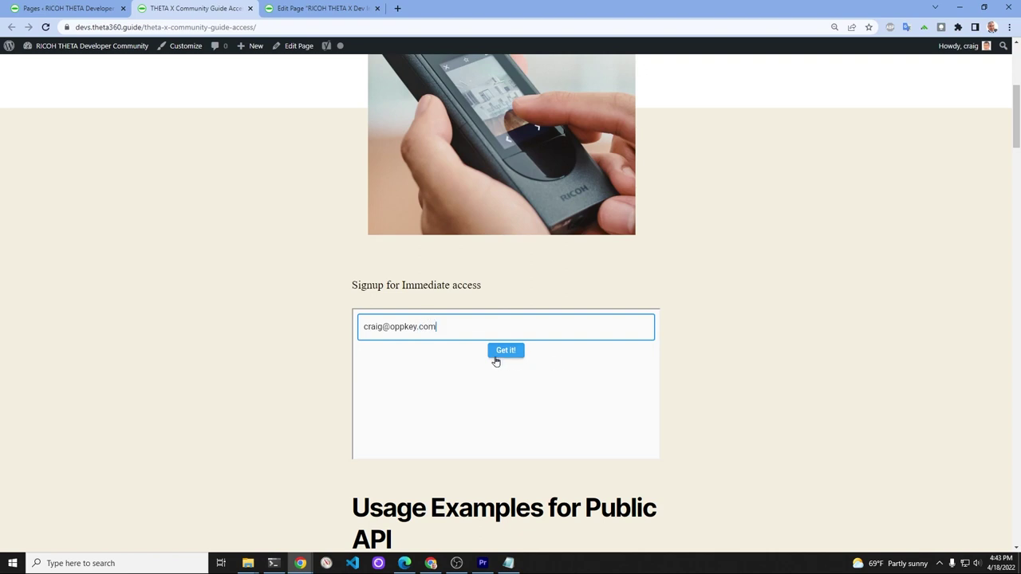
click(497, 353)
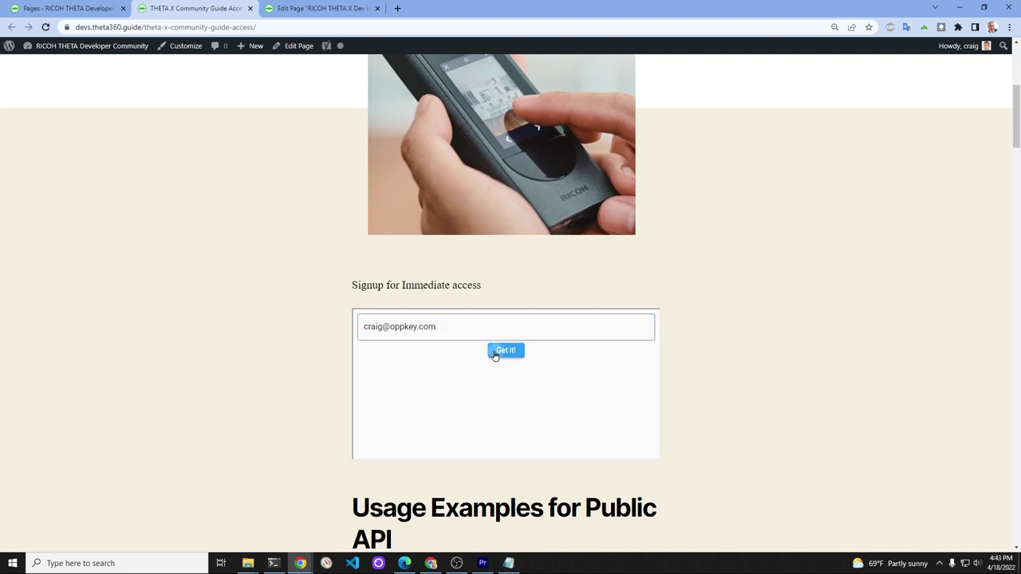
scroll(470, 279, down, 2)
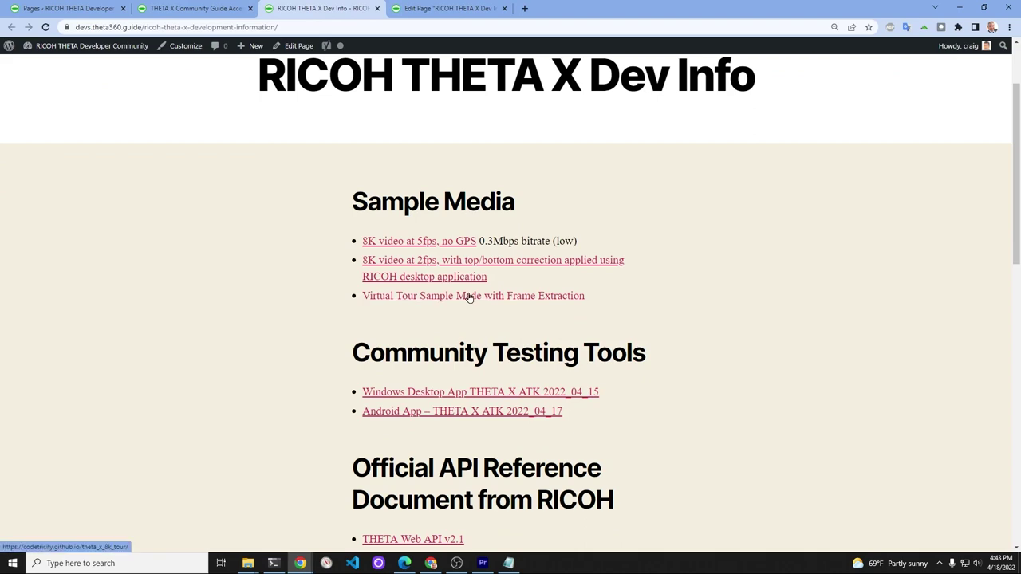
Step: View the Virtual Tour Sample in a new tab, then open the '8K video at 2fps' sample
right_click(470, 296)
click(488, 303)
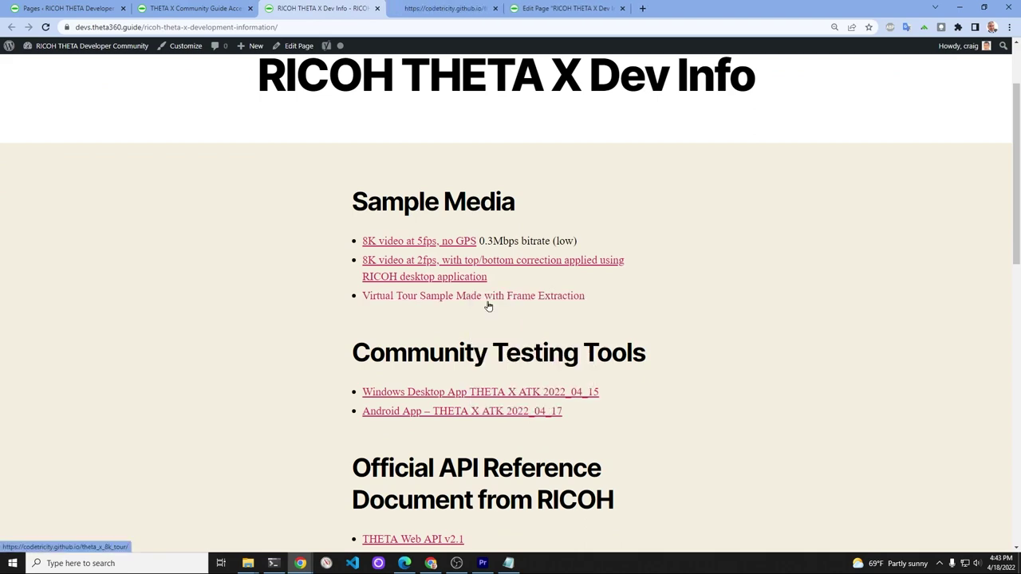
click(448, 8)
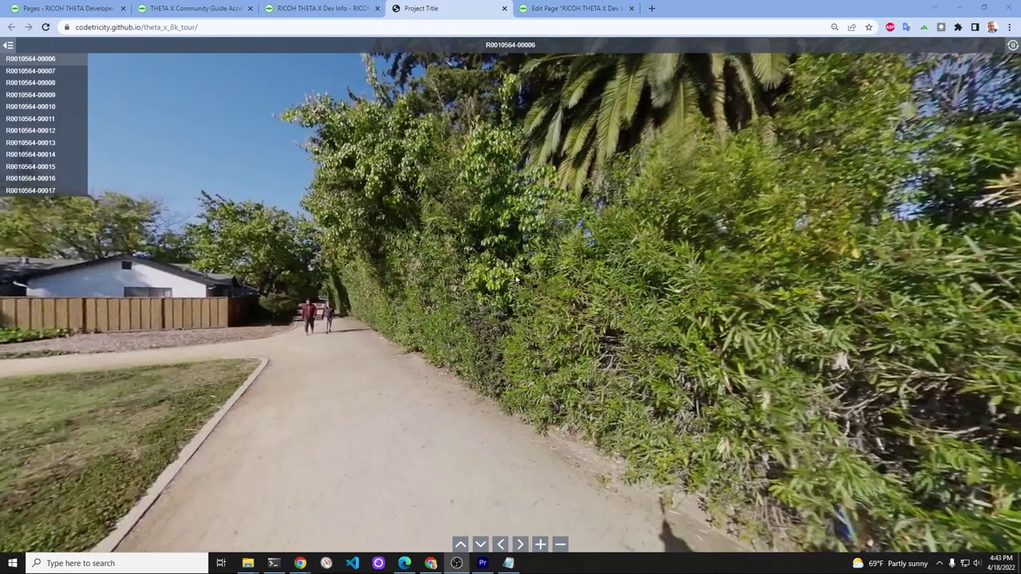
drag(495, 255, 389, 129)
click(352, 7)
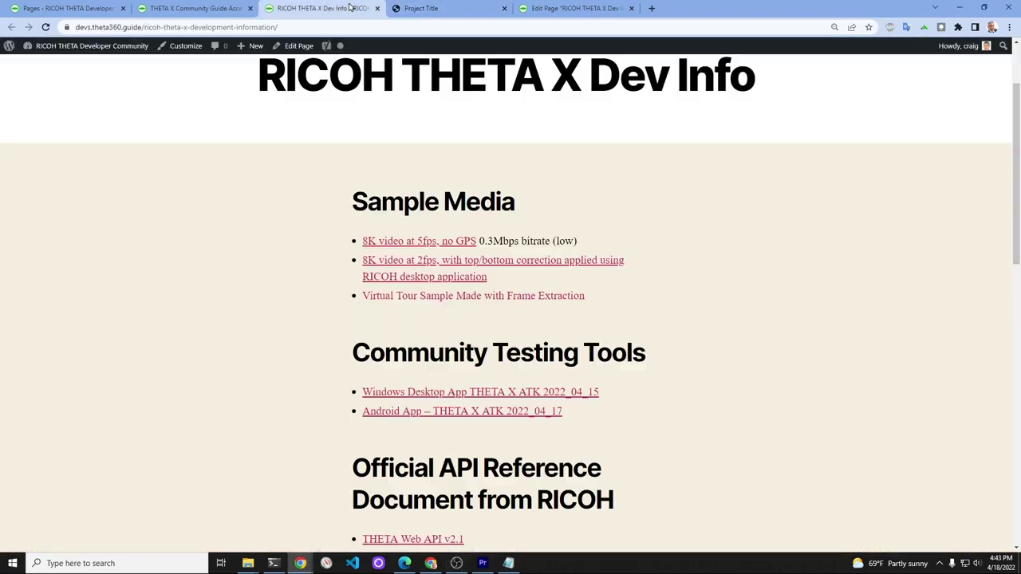
click(436, 267)
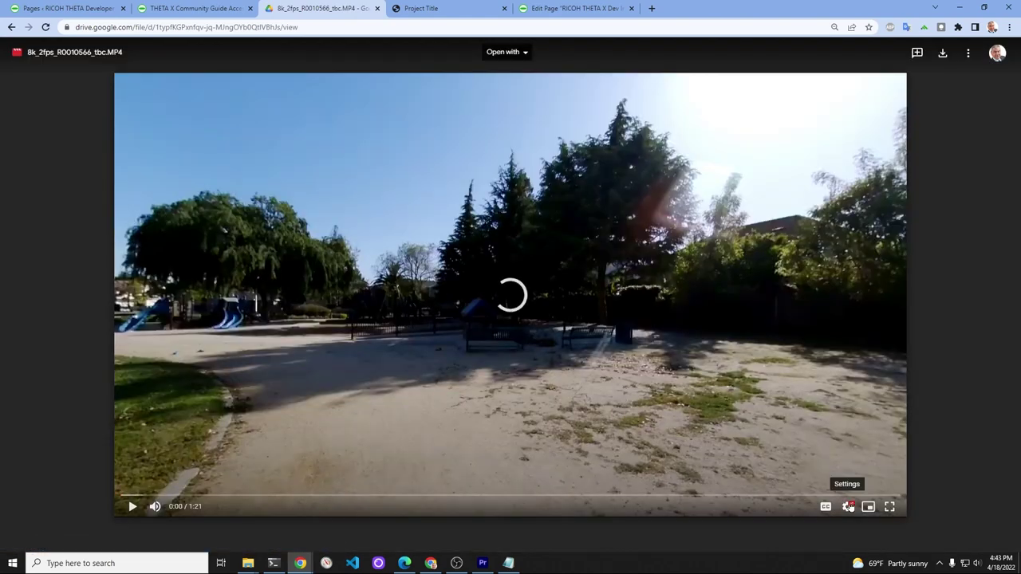
Step: Check the sample video's playback quality options in the player settings, then return to Dev Info
click(847, 506)
click(861, 475)
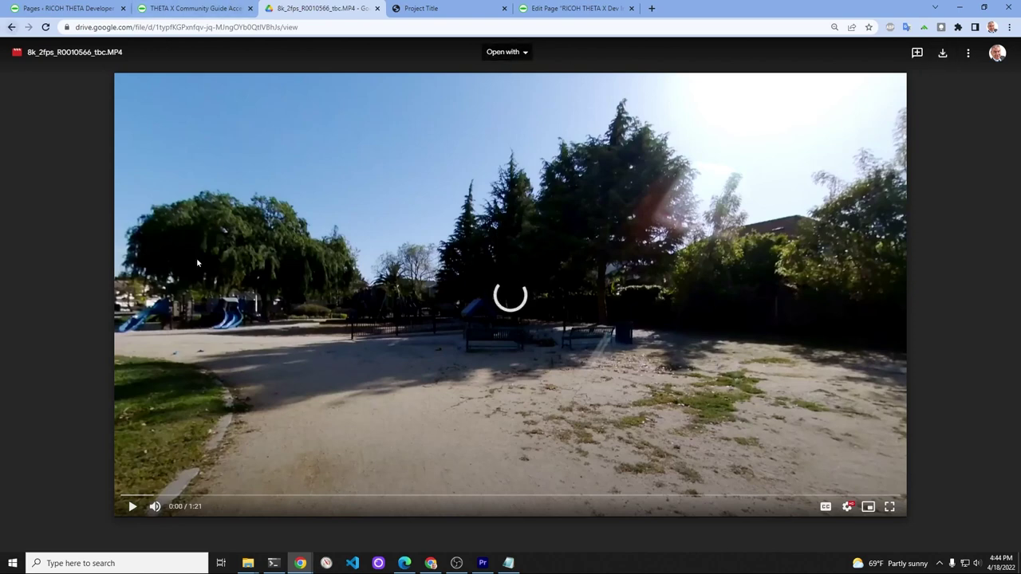
click(848, 506)
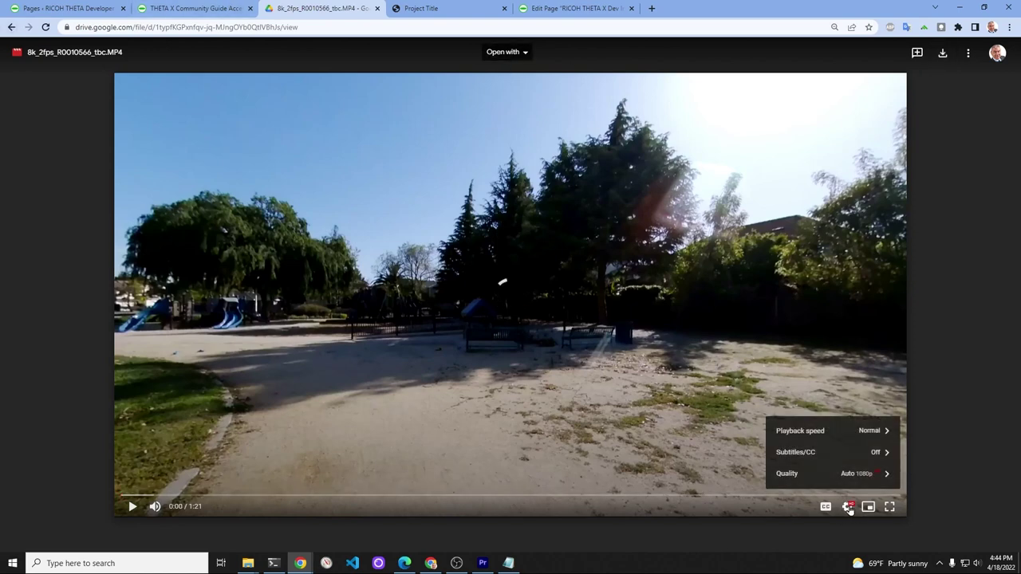
click(10, 28)
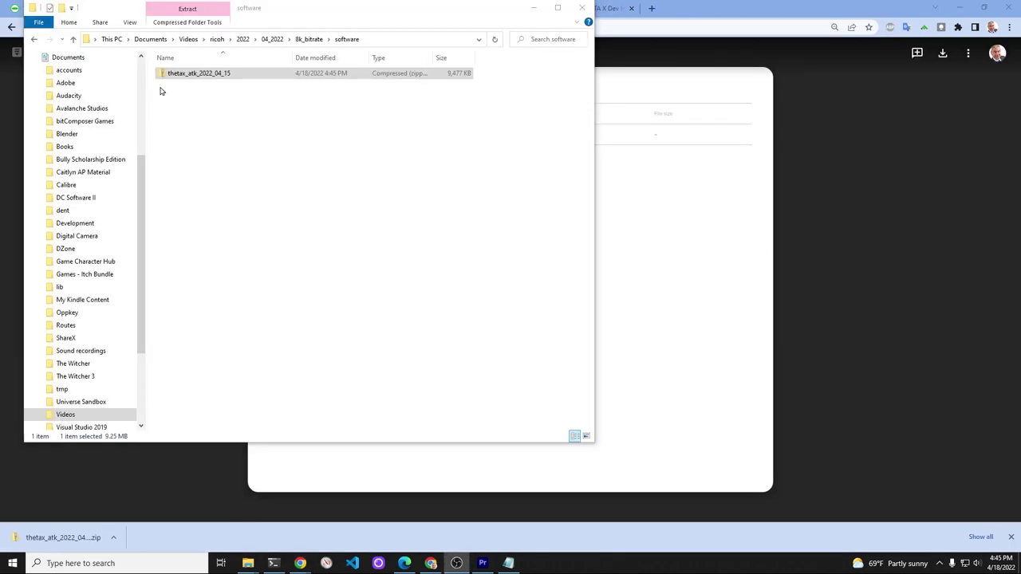
Step: Extract the thetax_atk_2022_04_15 zip into its suggested folder
right_click(167, 76)
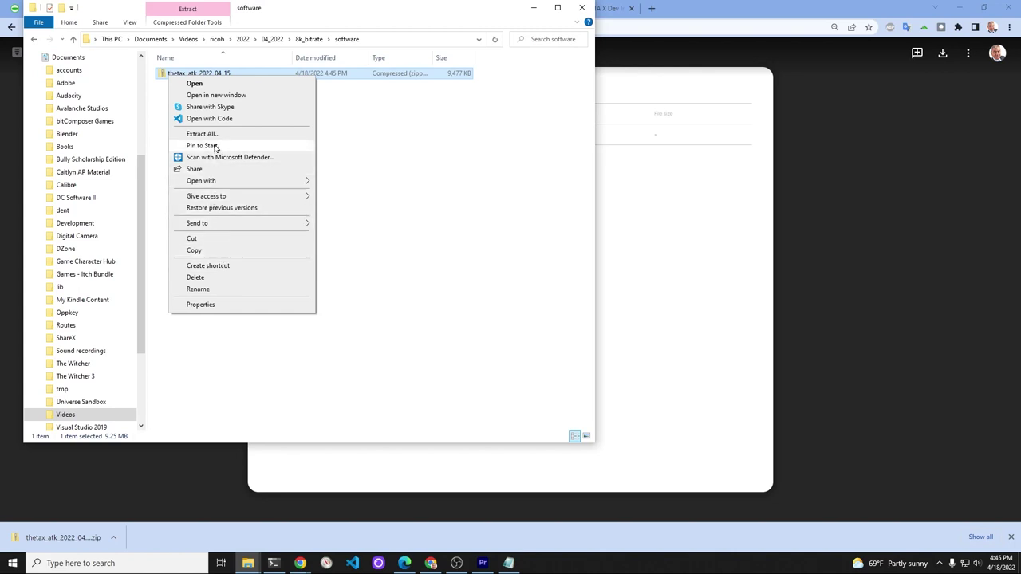
click(214, 135)
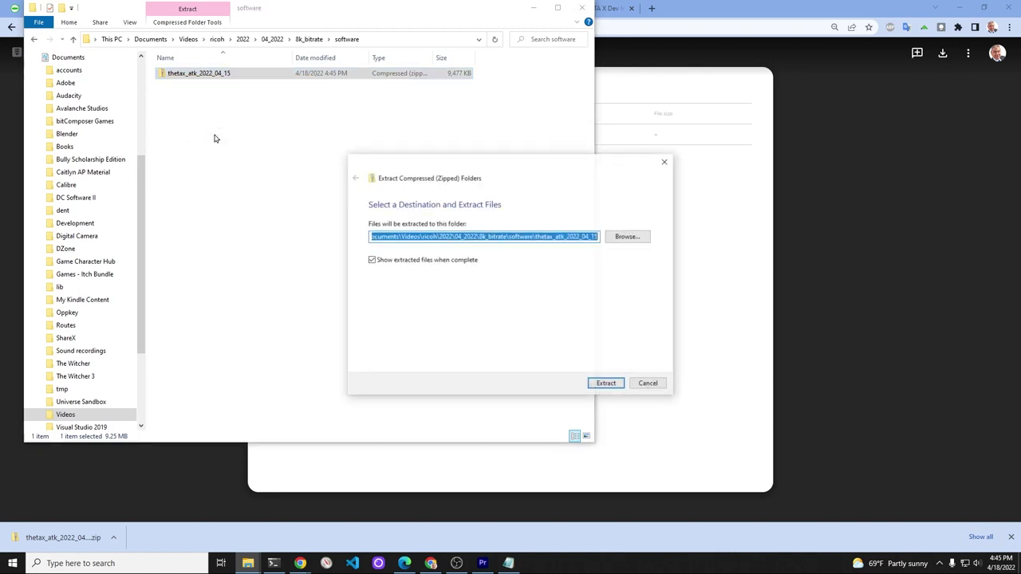
click(604, 384)
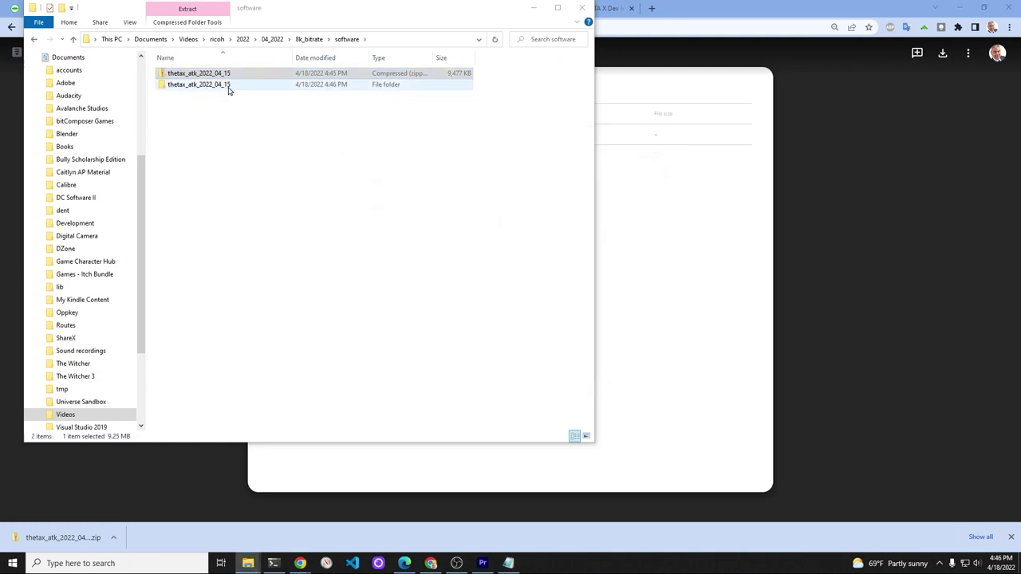
Step: Launch thetax_atk from the extracted Release folder, allowing it past the unrecognized-app warning
double_click(228, 86)
click(227, 77)
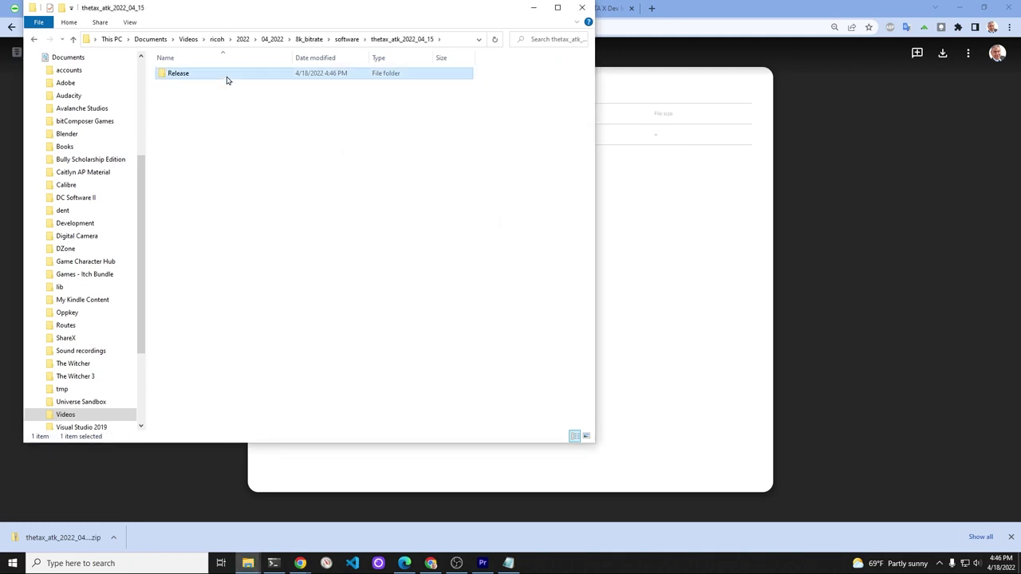
double_click(226, 77)
click(189, 110)
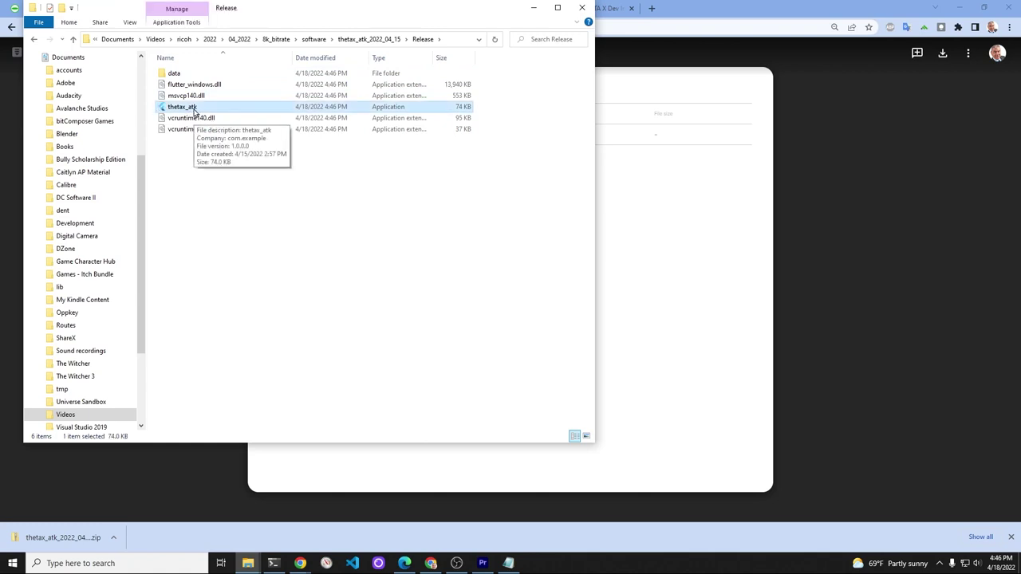
double_click(194, 110)
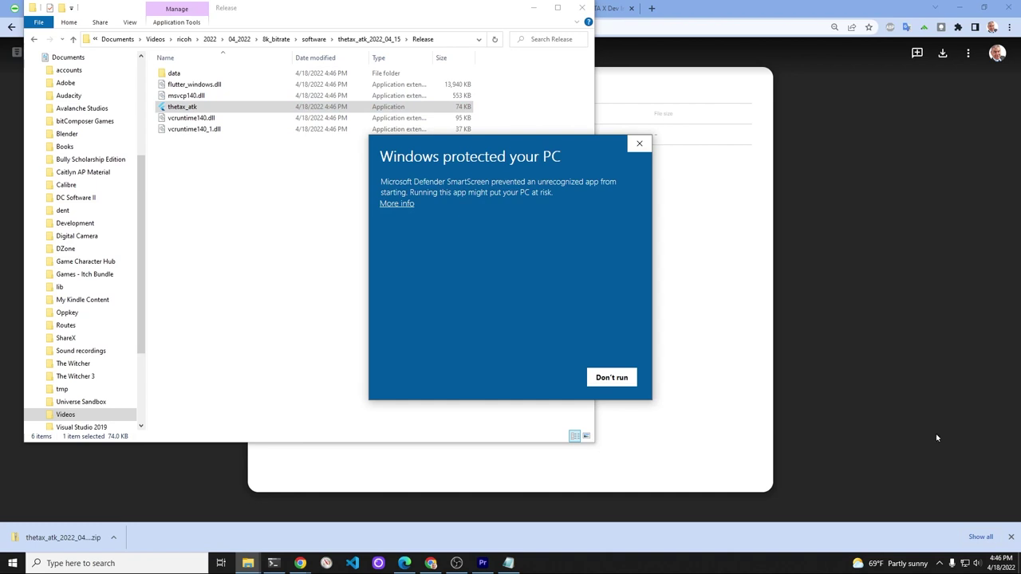
click(403, 206)
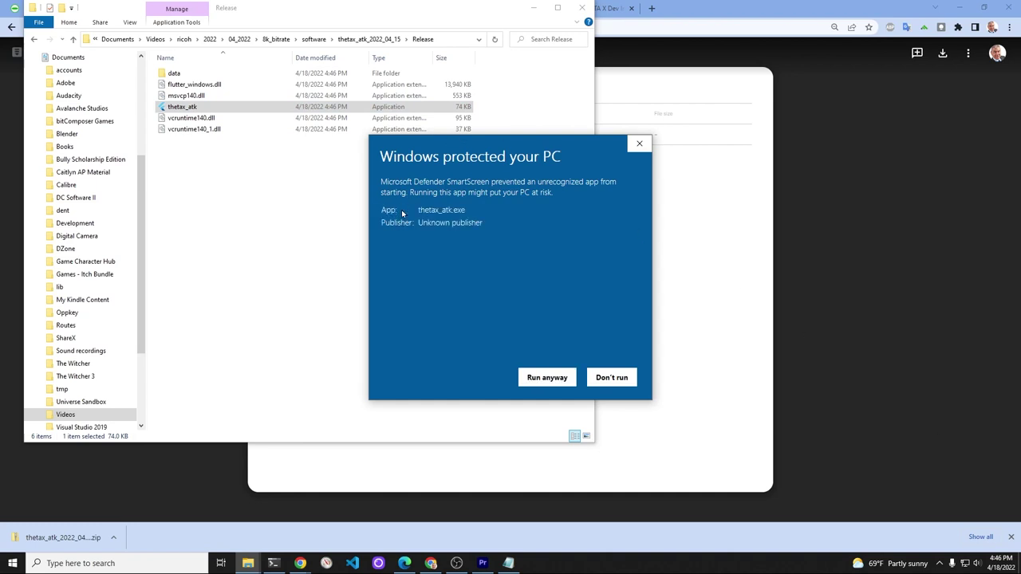
click(557, 378)
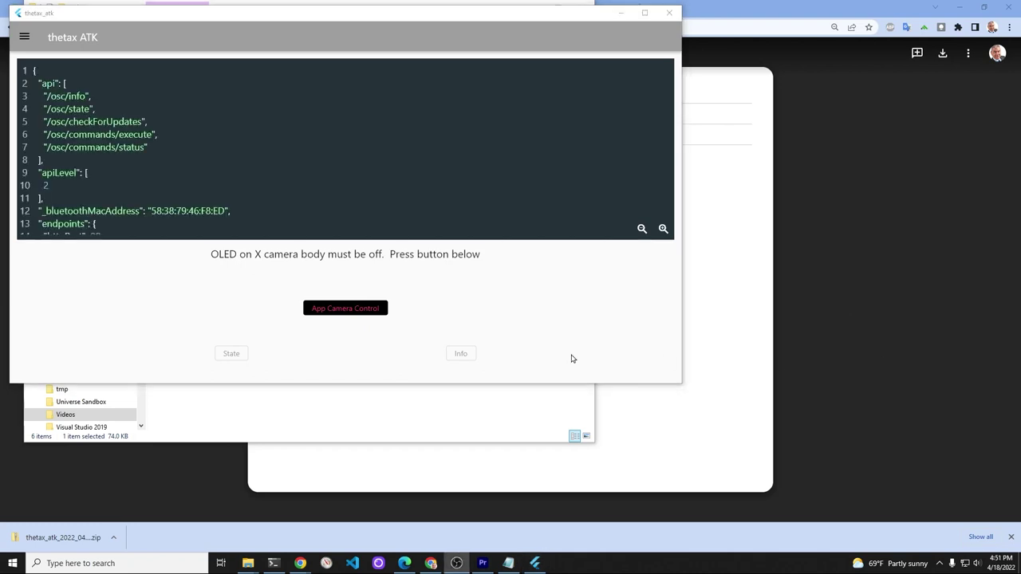
Step: Give the app camera control and fetch the camera's info and current state
click(331, 308)
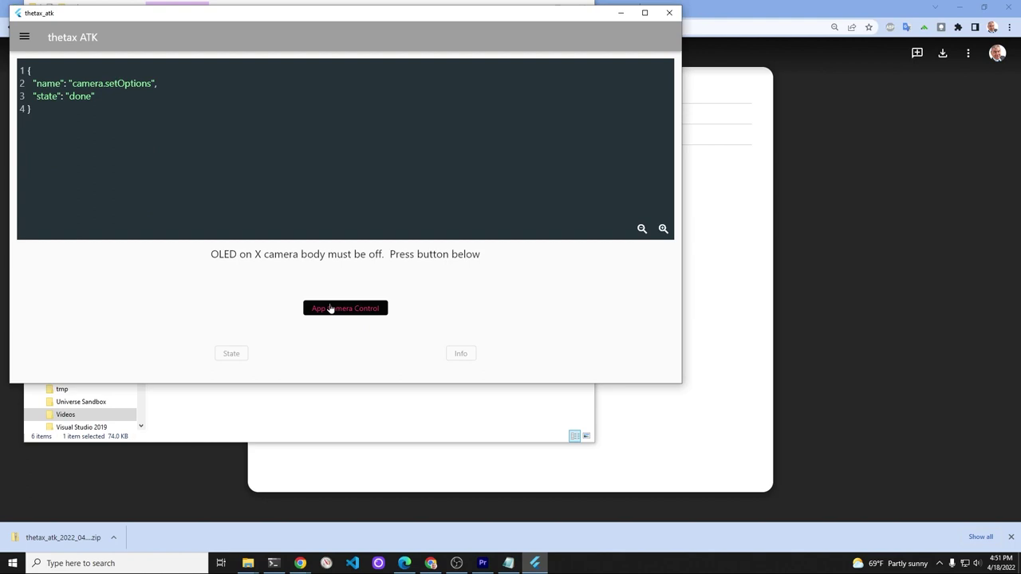
click(462, 354)
scroll(384, 160, down, 5)
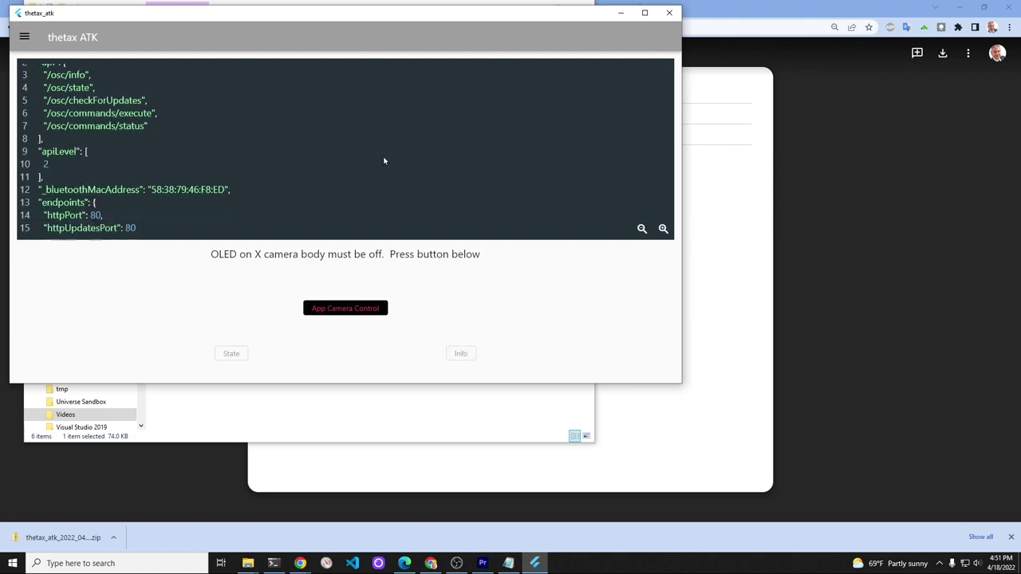
scroll(383, 161, down, 2)
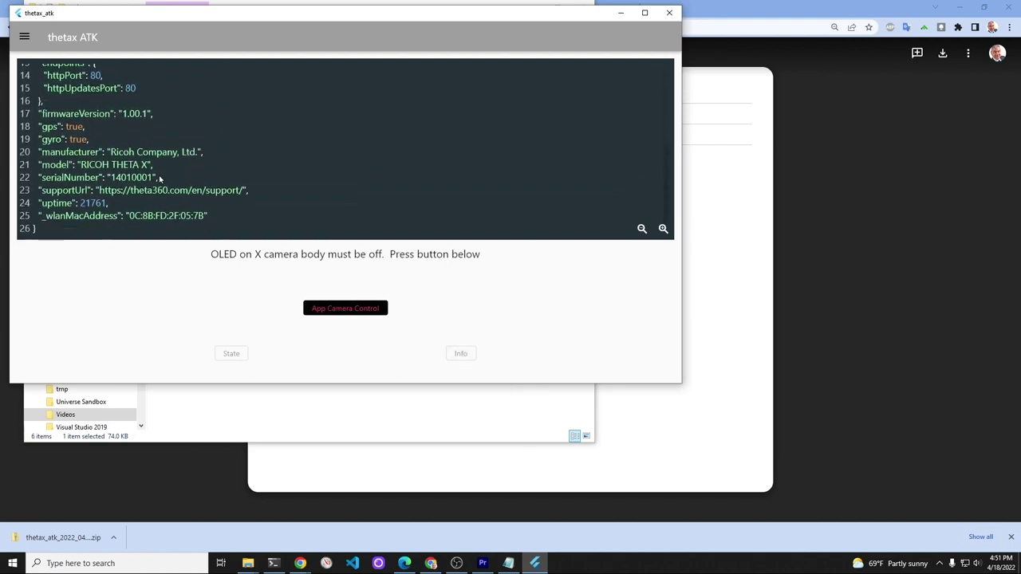
click(233, 356)
Step: In Video Testing, set the camera's video format to 8K at 2fps
click(24, 37)
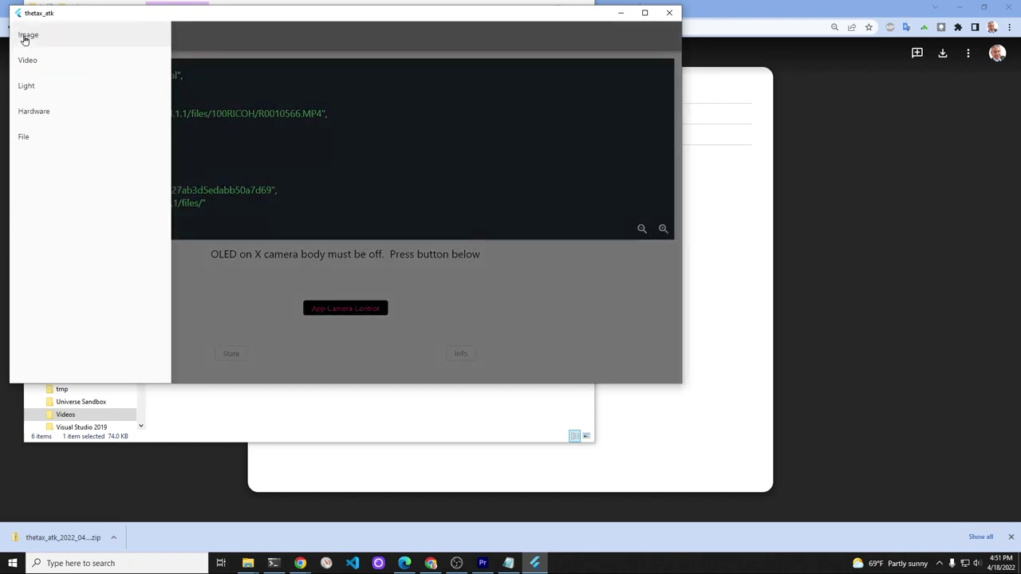
click(32, 61)
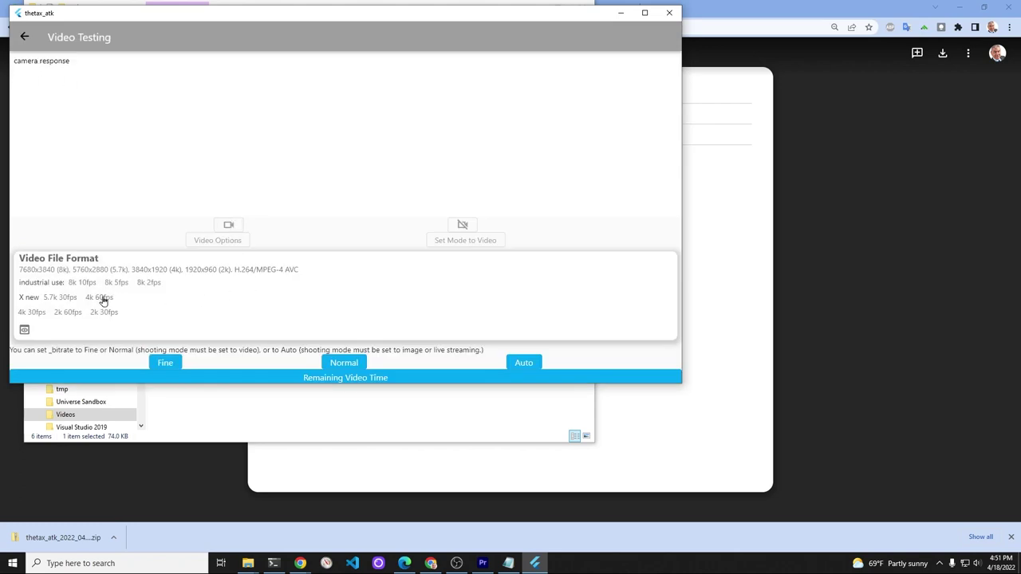
click(149, 284)
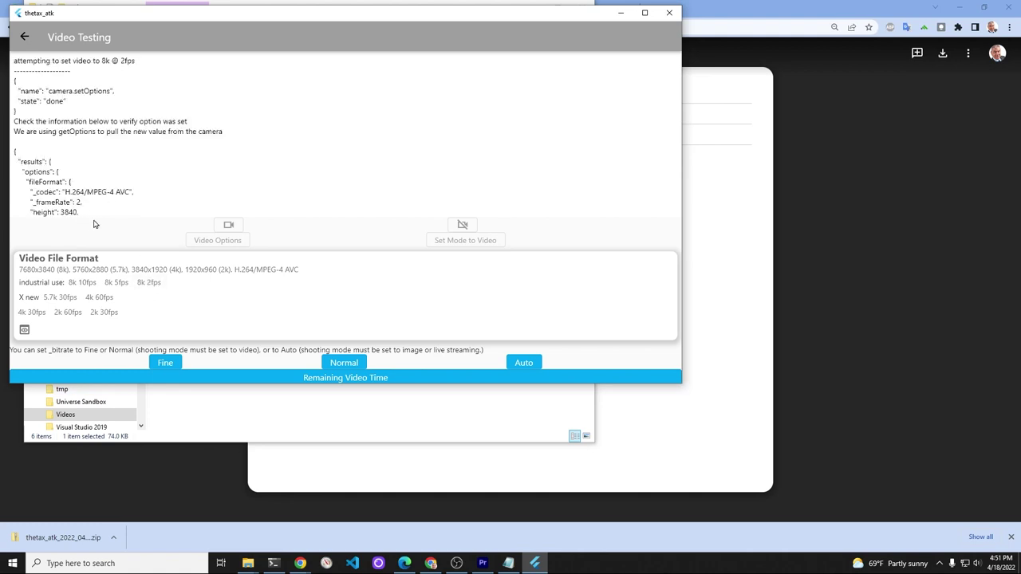
Step: Review the getOptions response and highlight the _frameRate: 2 line confirming 7680x3840
scroll(93, 223, down, 1)
scroll(93, 223, down, 1)
scroll(97, 212, up, 1)
drag(148, 159, 137, 112)
scroll(138, 112, down, 1)
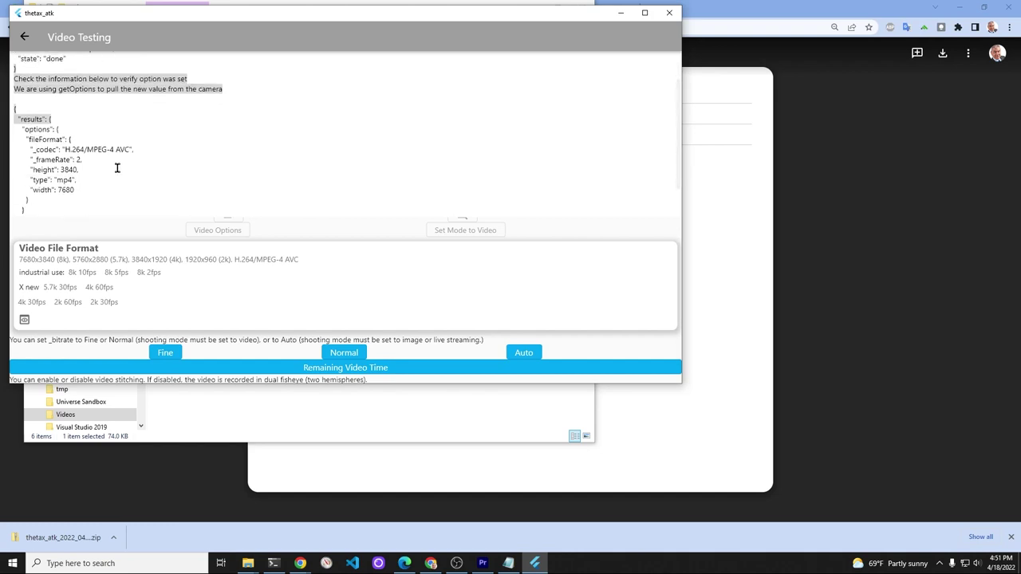
scroll(118, 179, down, 1)
scroll(118, 185, down, 1)
click(89, 131)
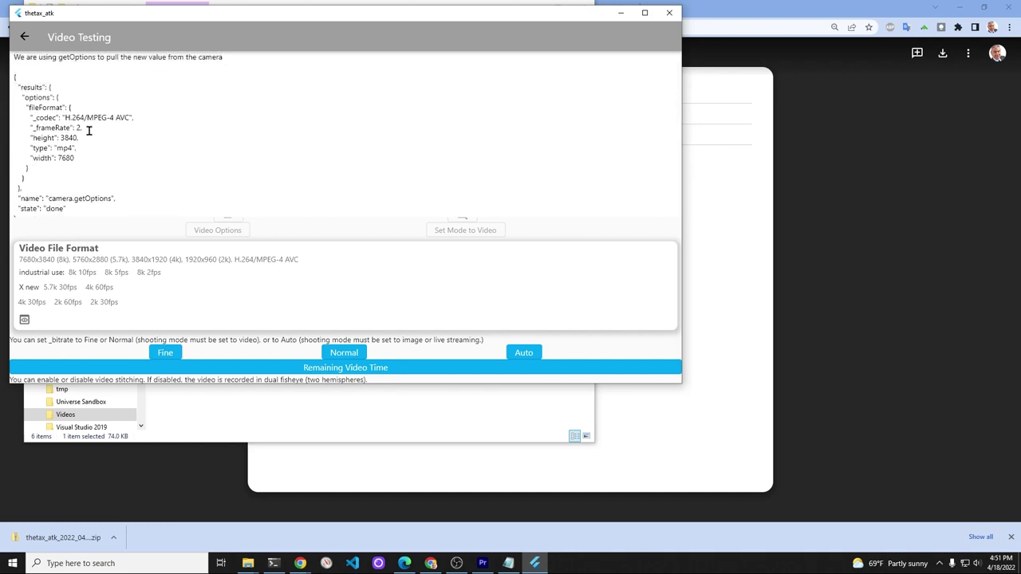
drag(83, 130, 9, 133)
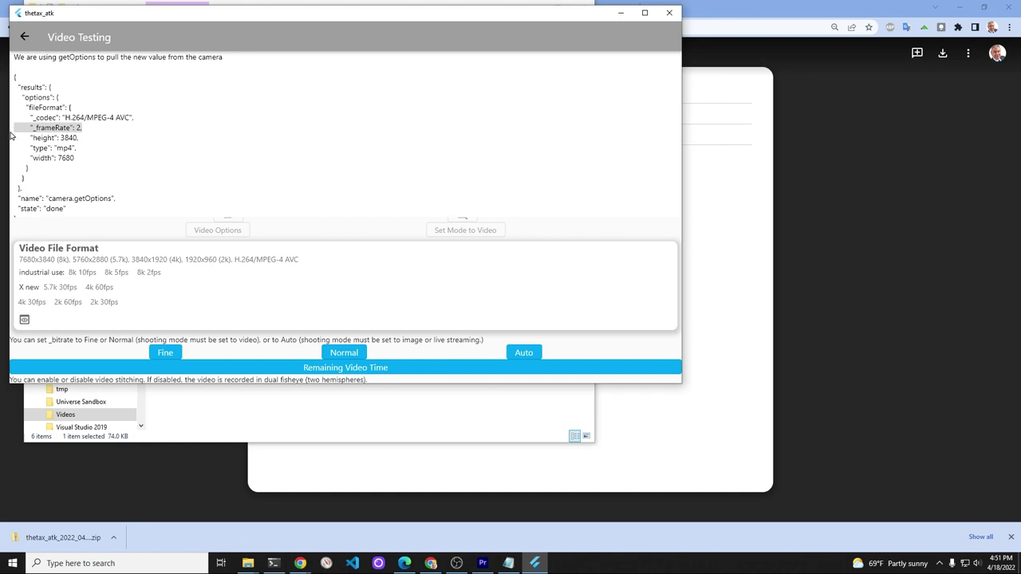